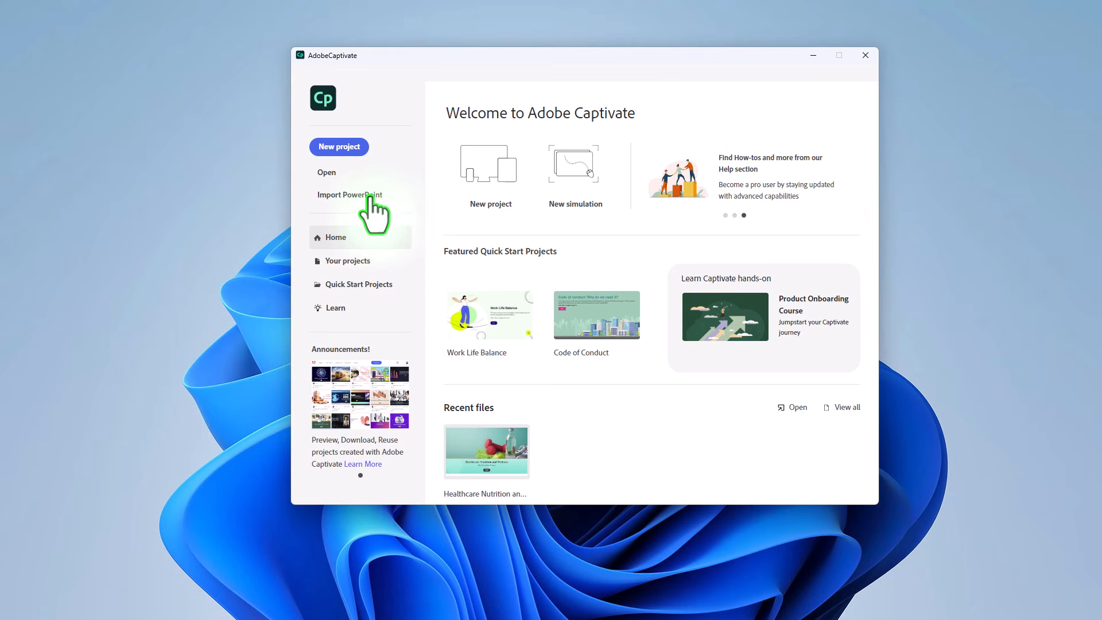
Import the PowerPoint file Blank Presentation.pptx from the Desktop as a new project
left_click(370, 197)
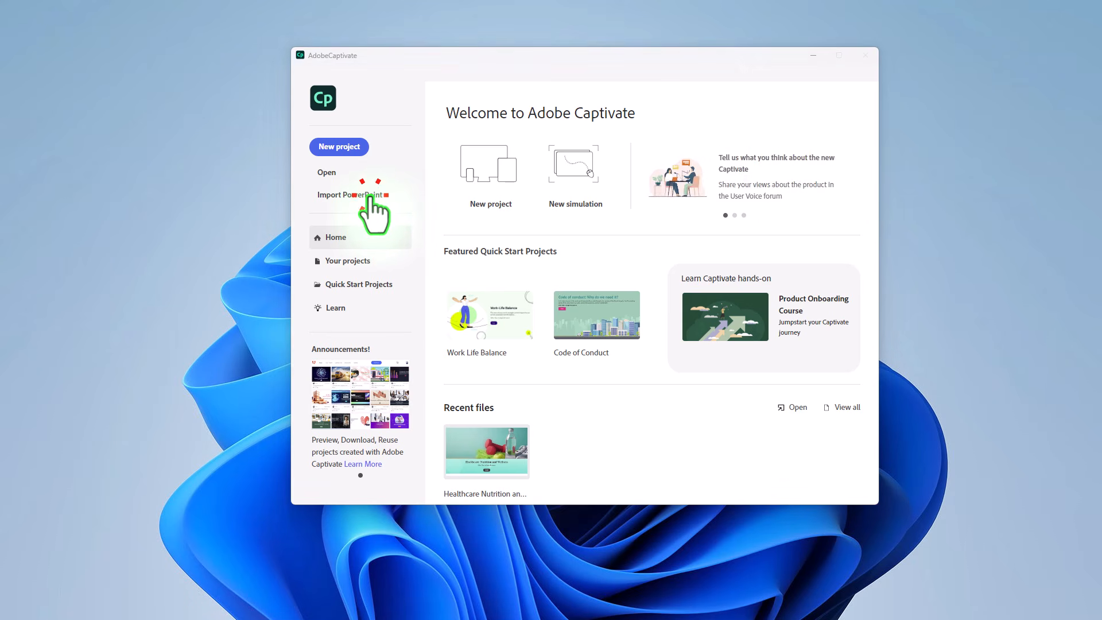
scroll(369, 195, "up", 5)
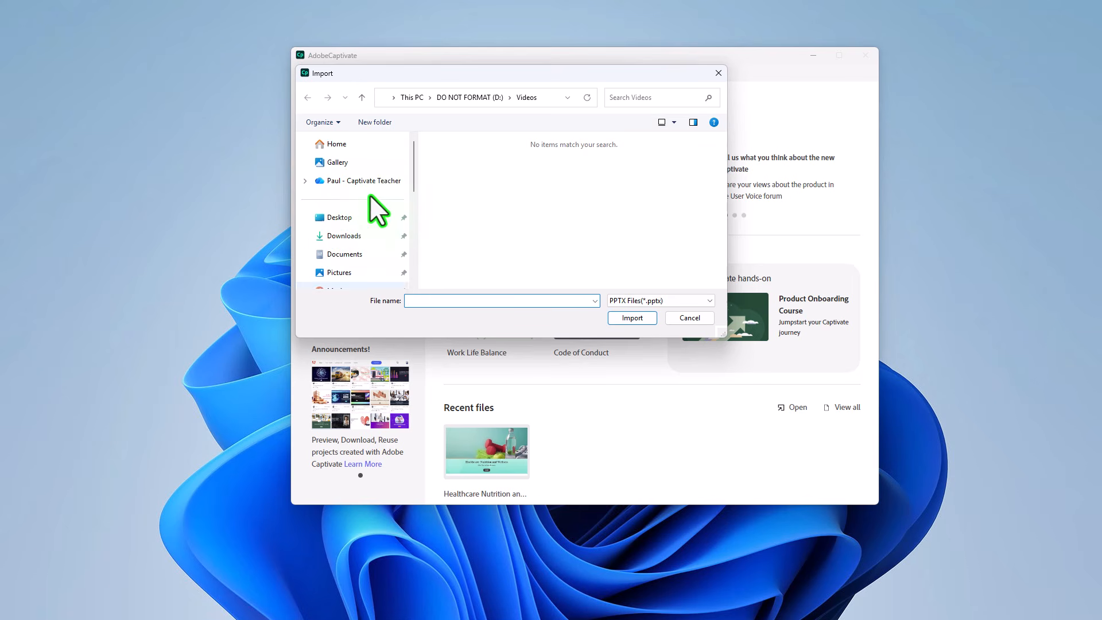
left_click(361, 217)
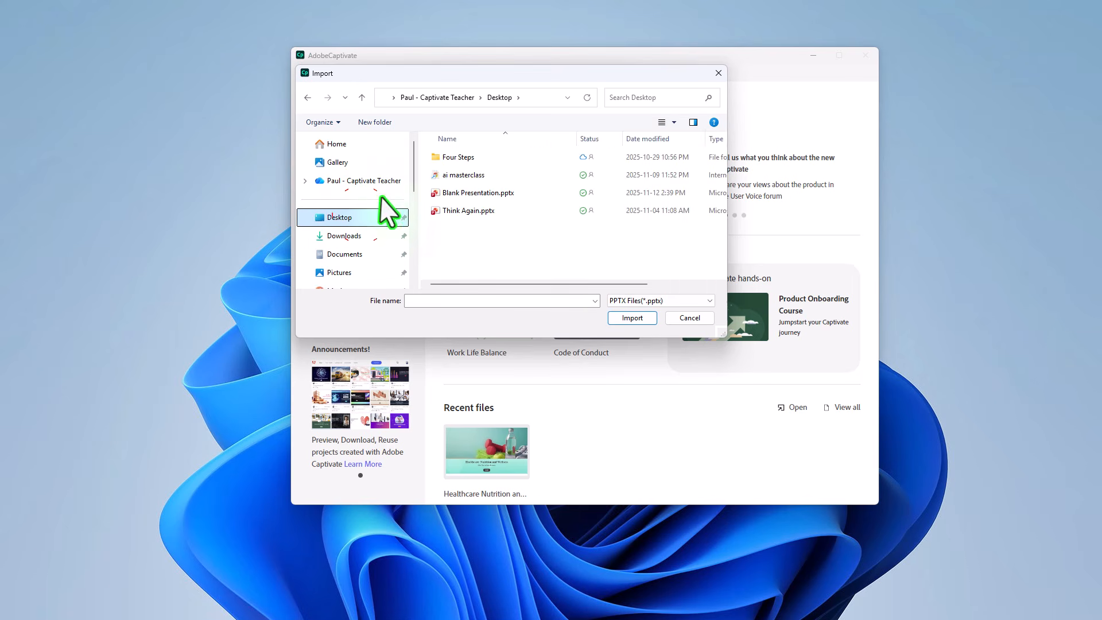
left_click(484, 191)
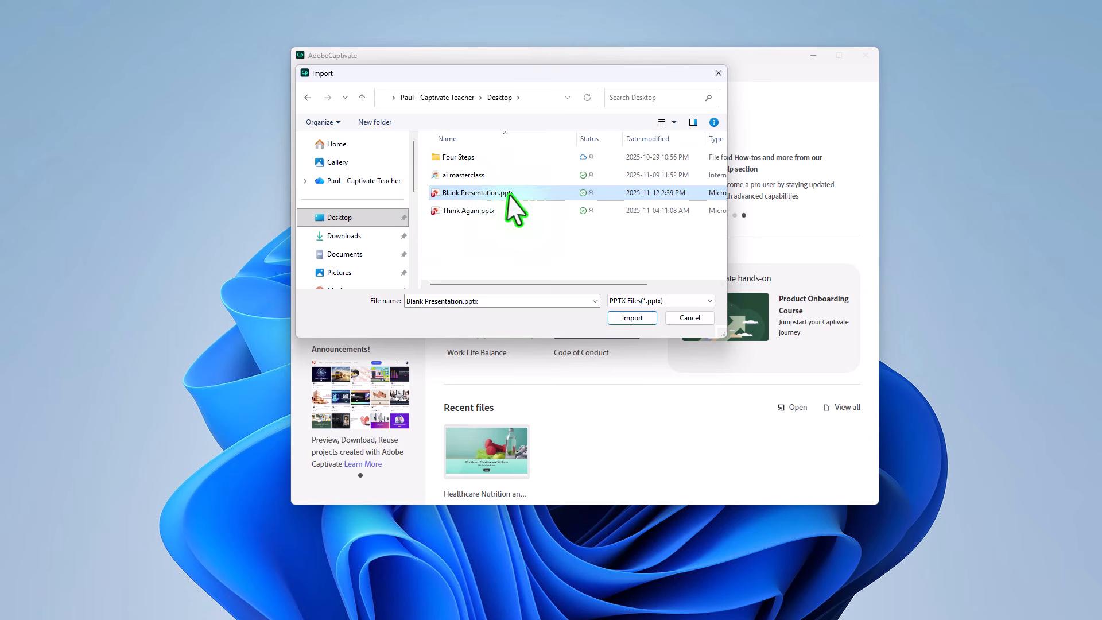
left_click(632, 317)
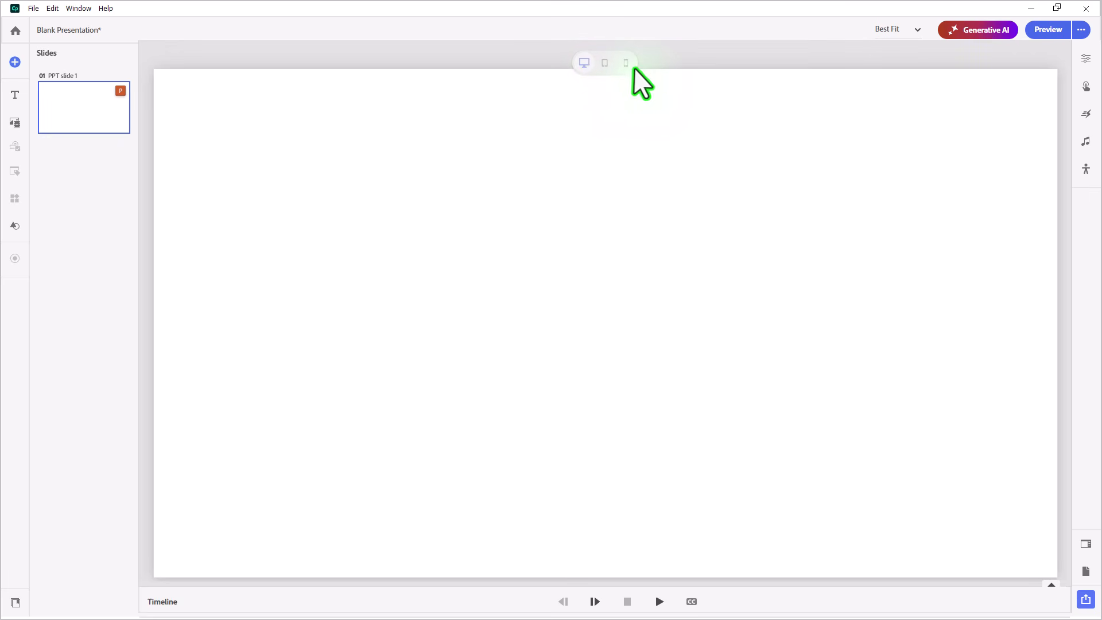
Review the project dimensions and duplicate the imported PPT slide to make four PPT slides in total
left_click(1084, 570)
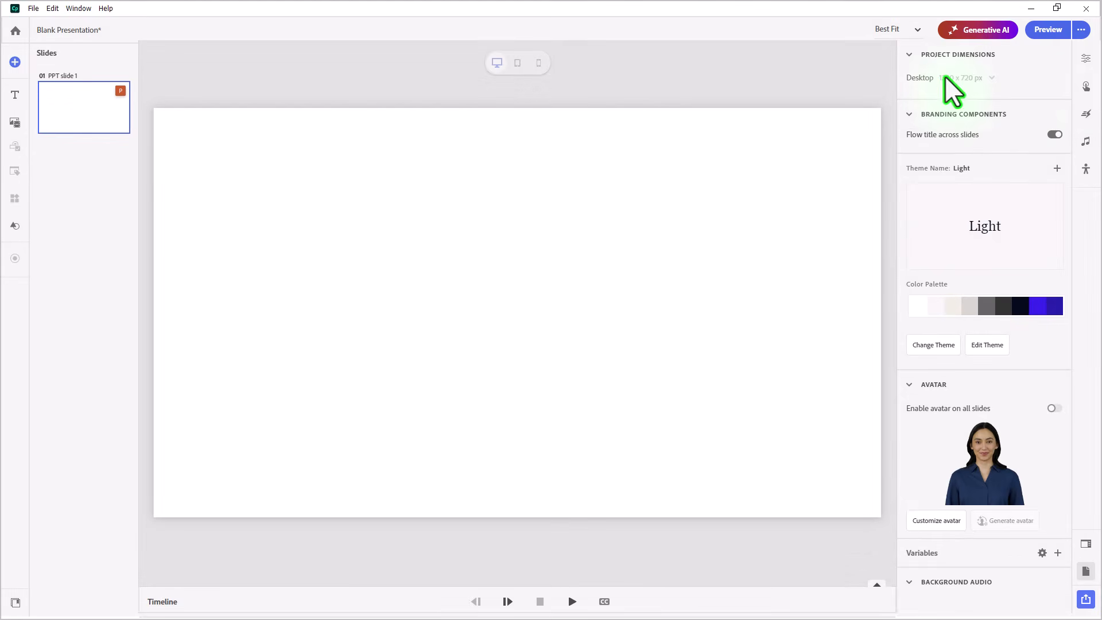
left_click(1085, 58)
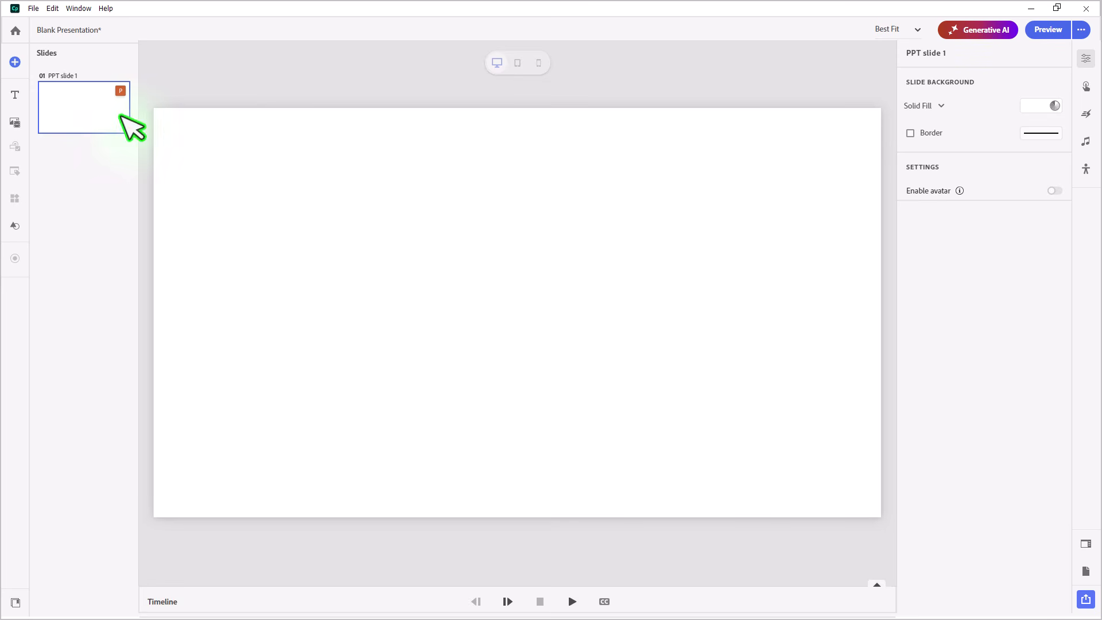
right_click(76, 101)
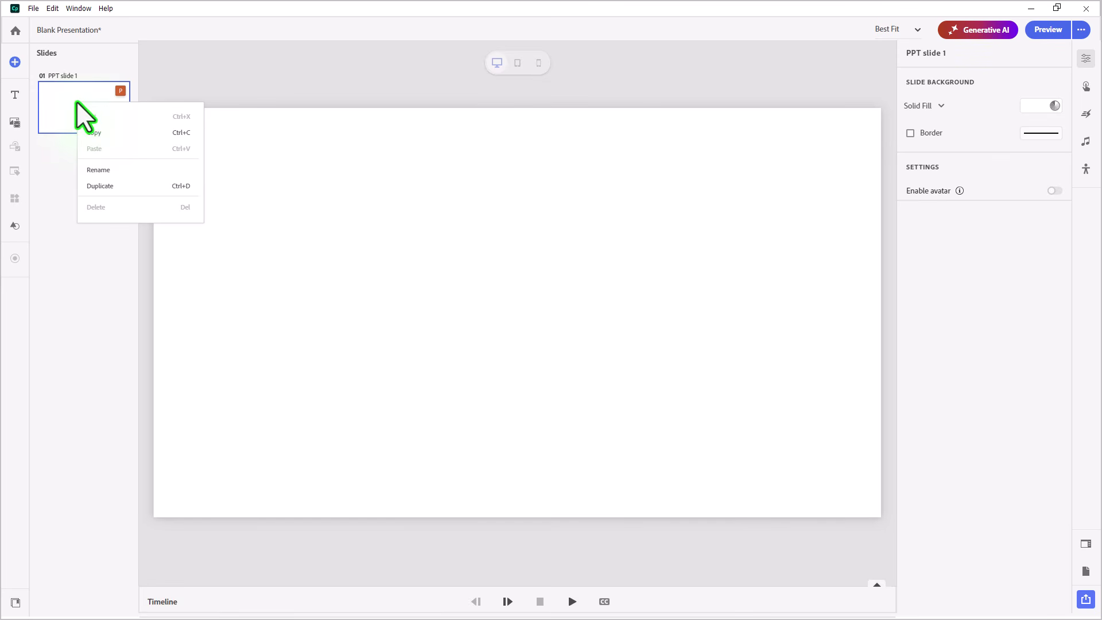
left_click(103, 185)
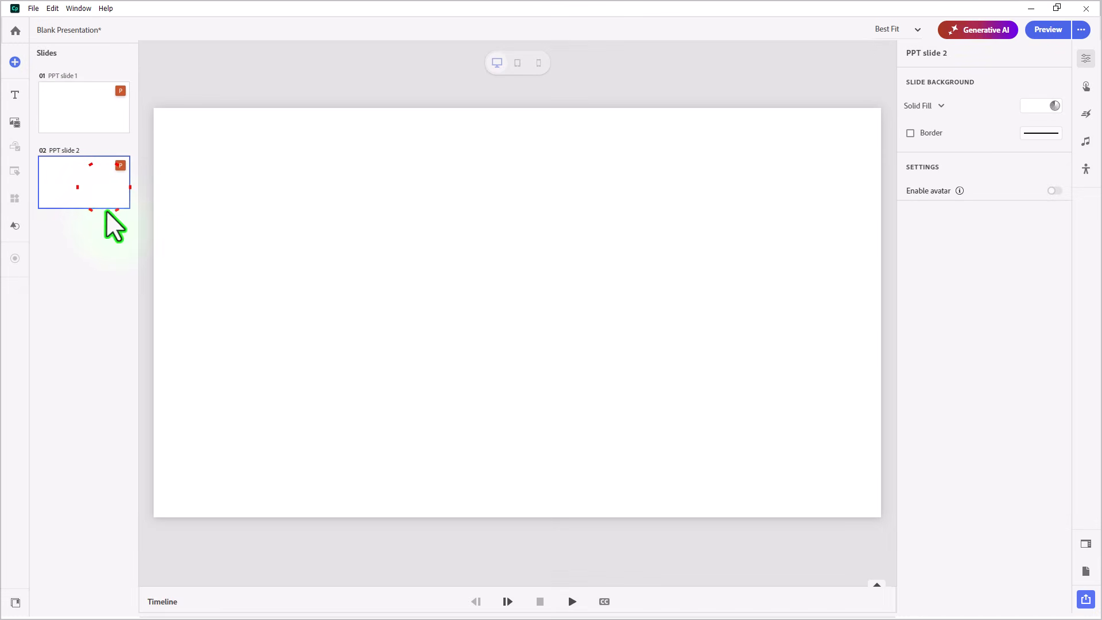
right_click(98, 194)
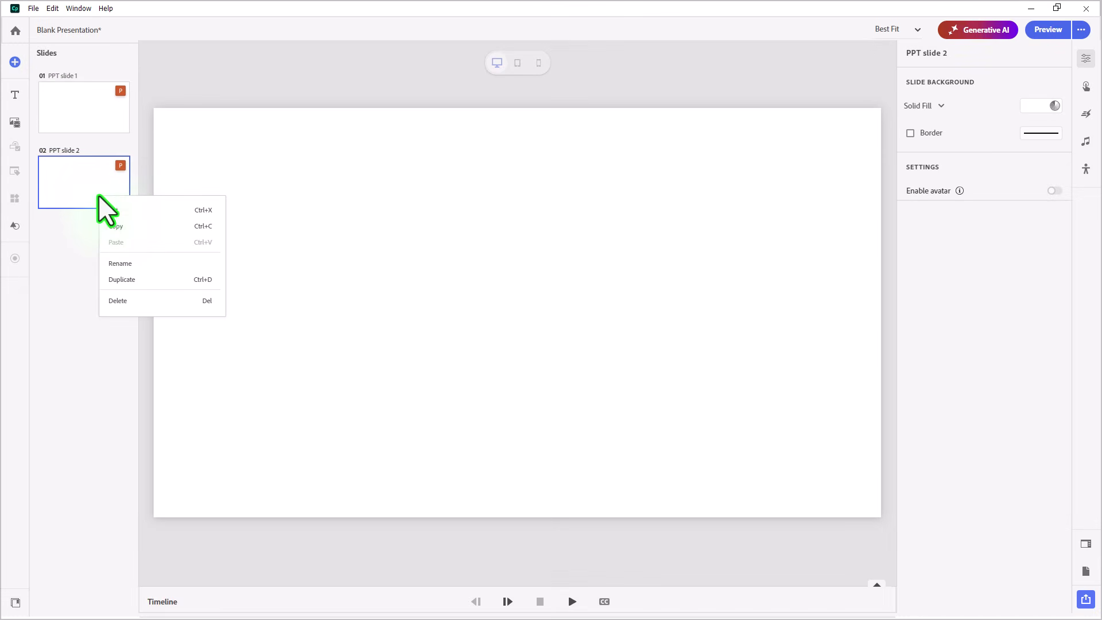
left_click(126, 279)
right_click(88, 260)
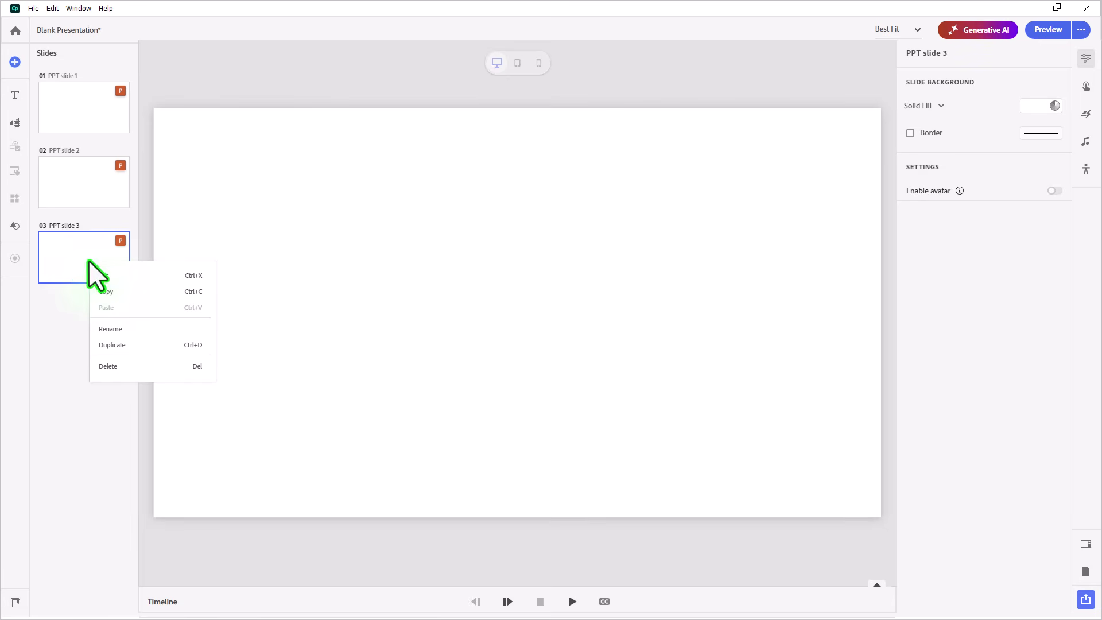
left_click(117, 345)
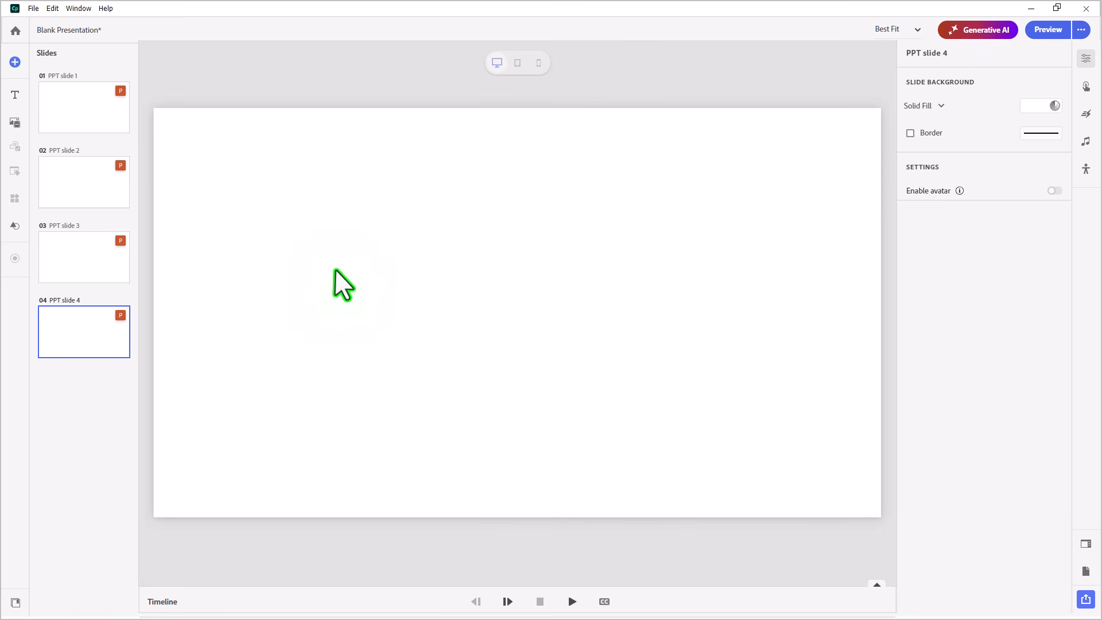
Add a Blank content slide after PPT slide 4 and compare the text options of the two slide types
left_click(15, 62)
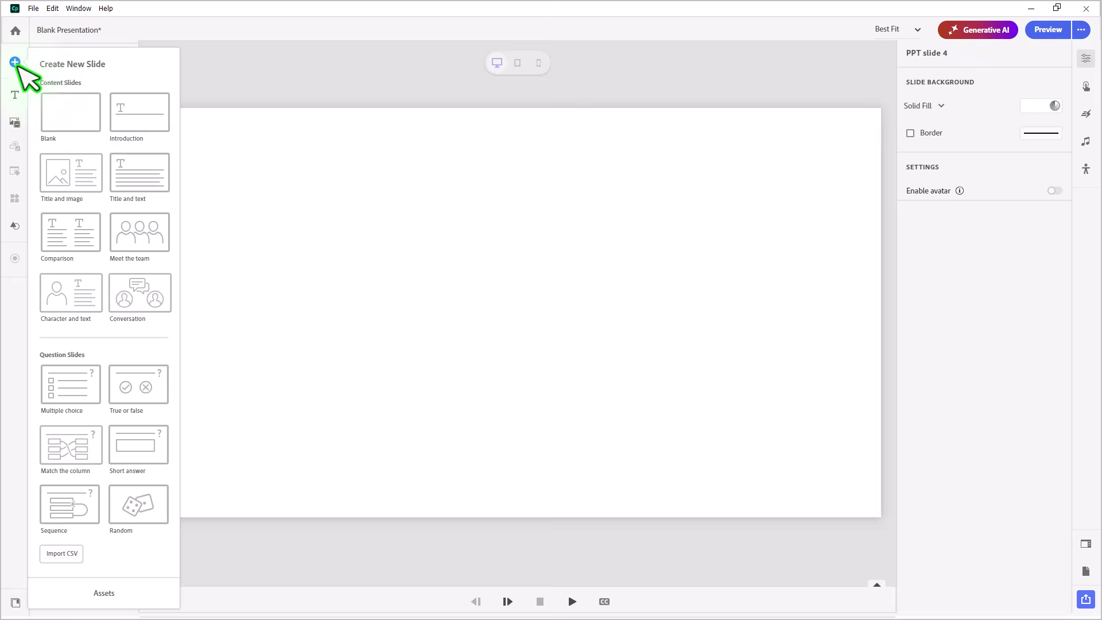
left_click(63, 108)
left_click(88, 405)
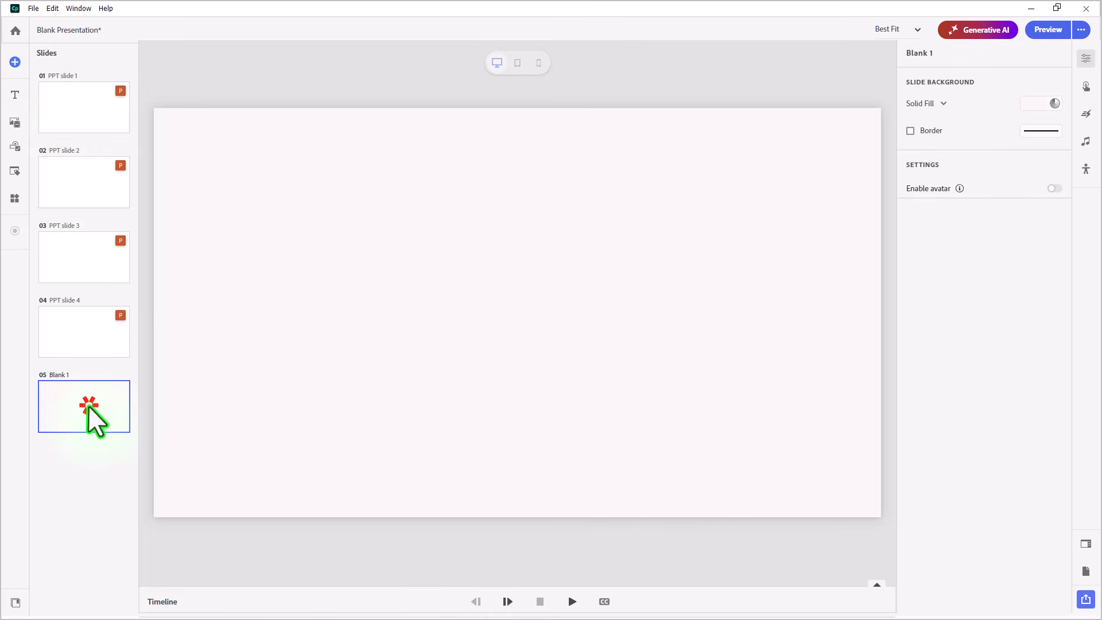
left_click(15, 95)
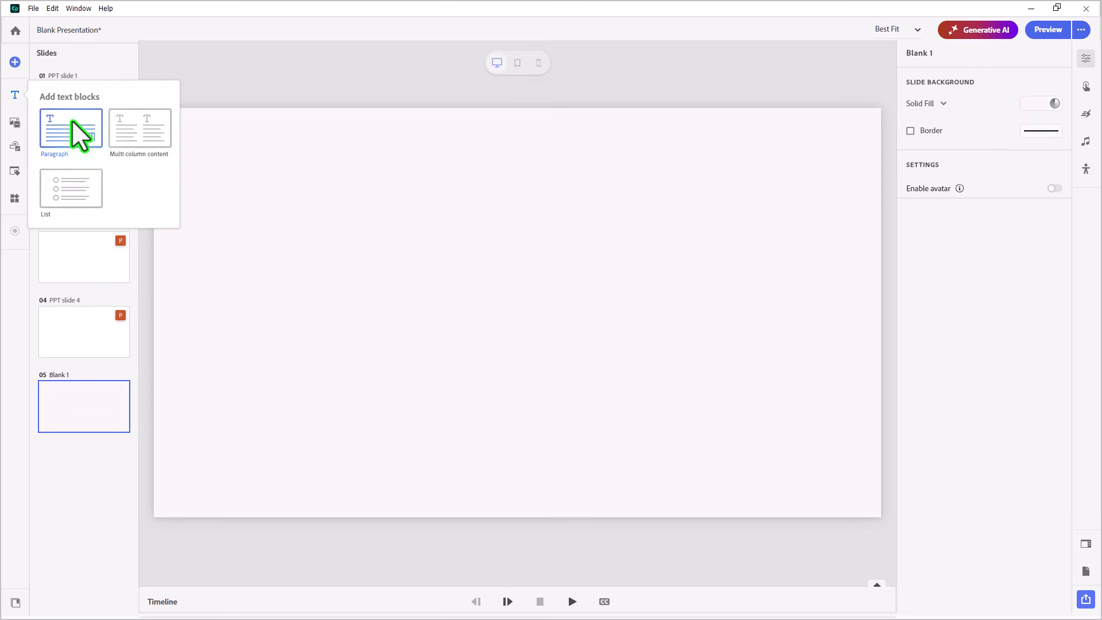
left_click(82, 322)
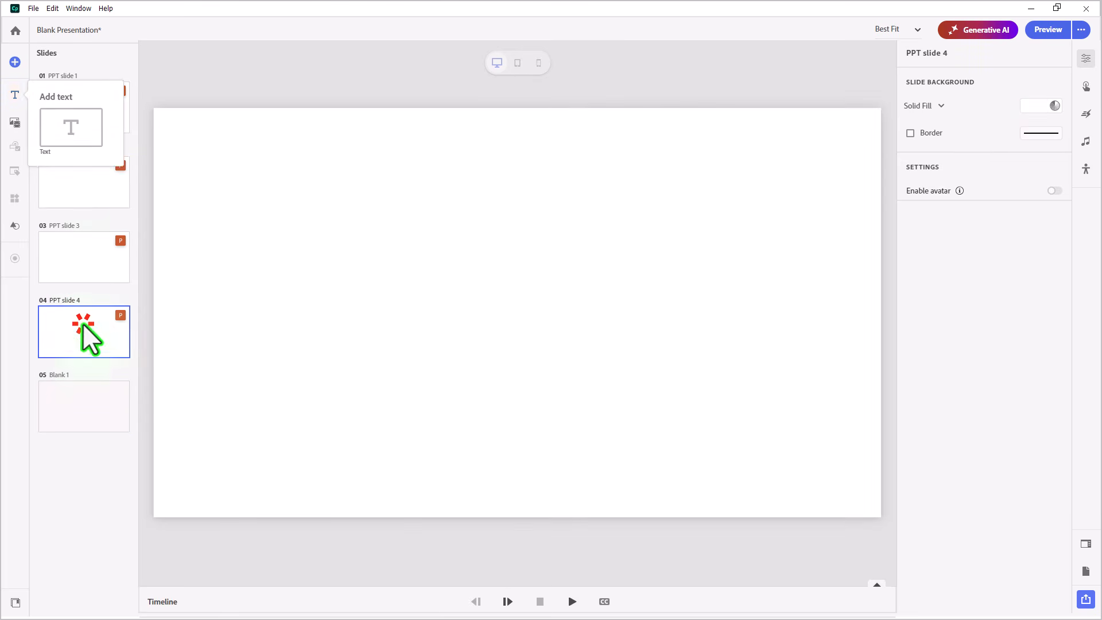
Place a Text object near the middle of PPT slide 1
left_click(81, 125)
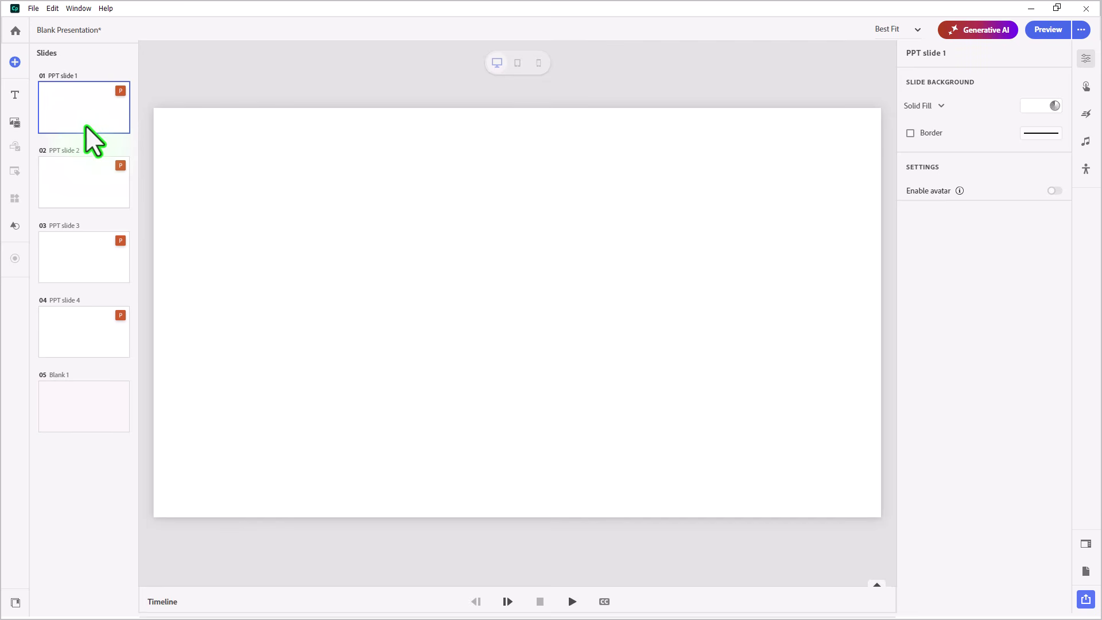
left_click(15, 91)
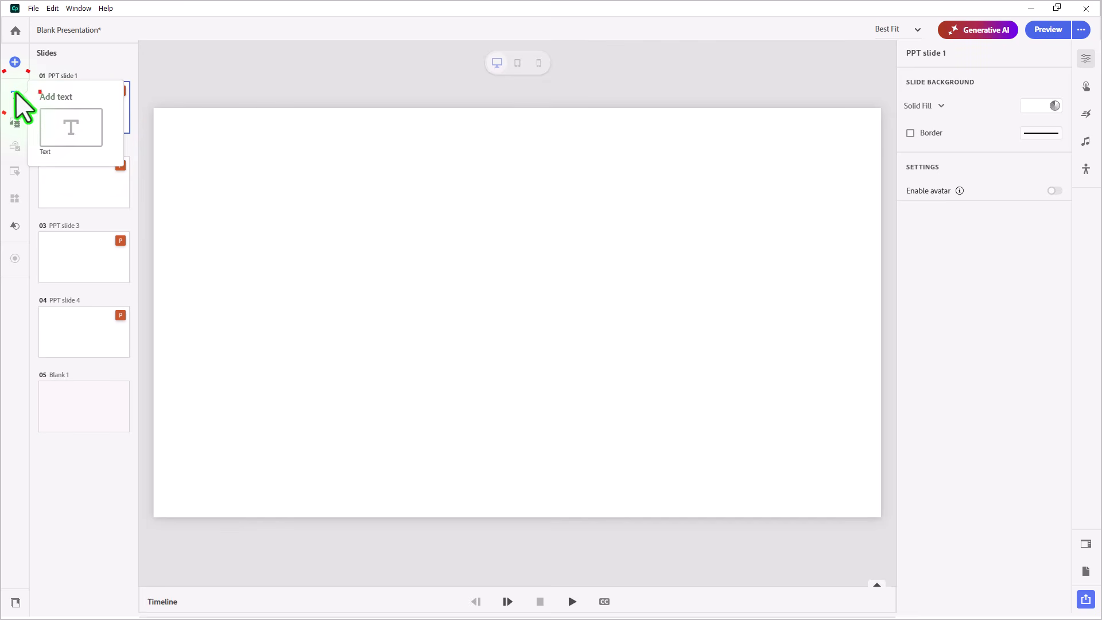
left_click(57, 125)
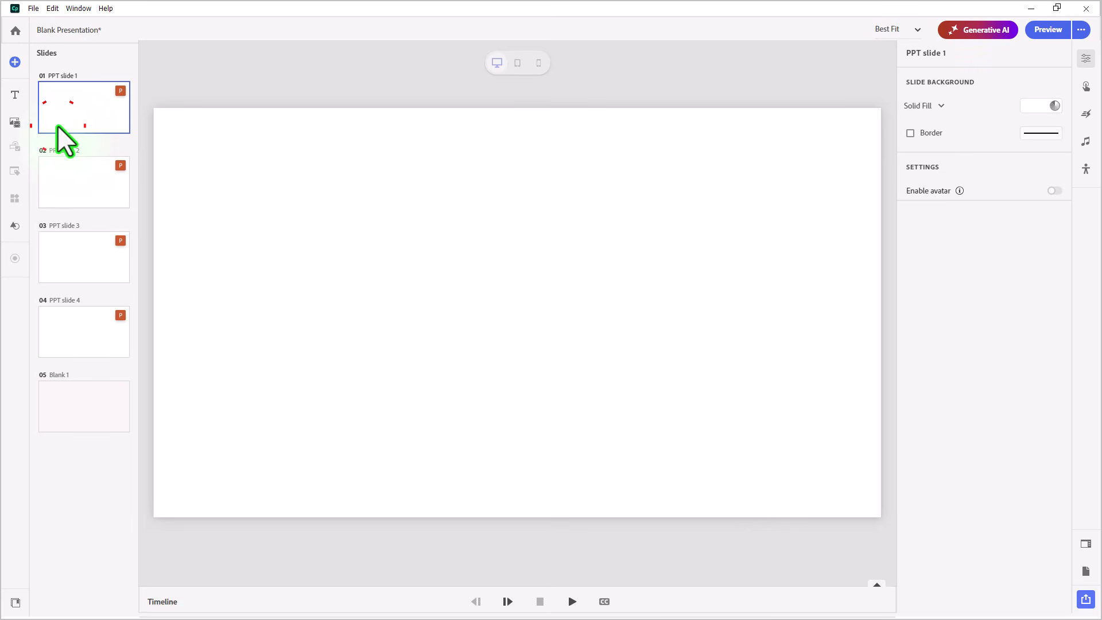
left_click(439, 255)
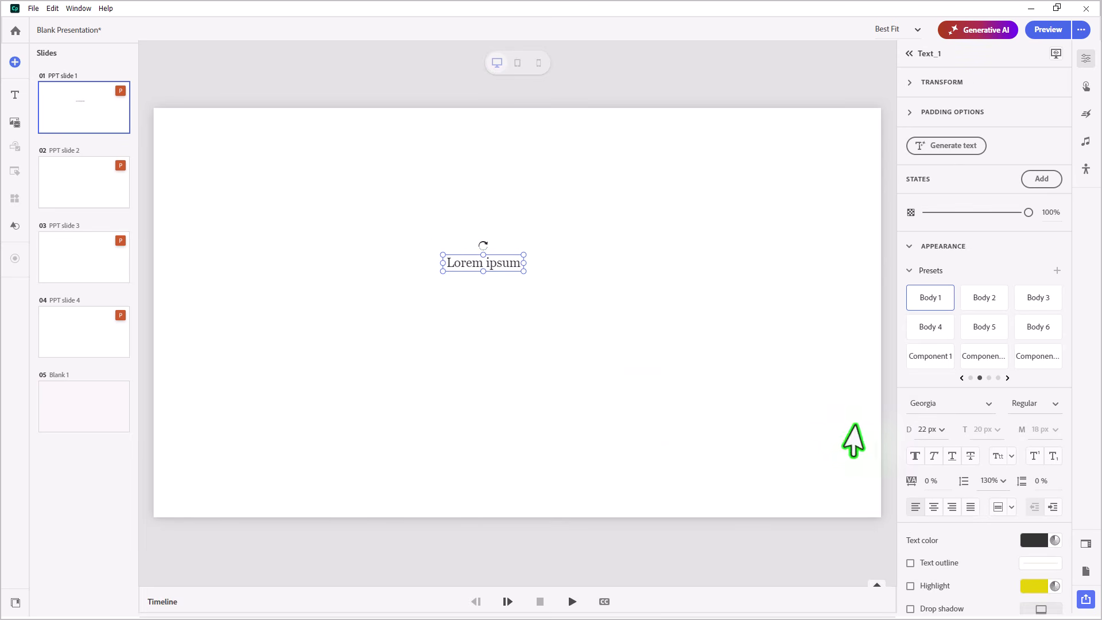
Apply the Heading 3 preset to the Lorem ipsum text and align it to the centre
left_click(968, 377)
left_click(993, 294)
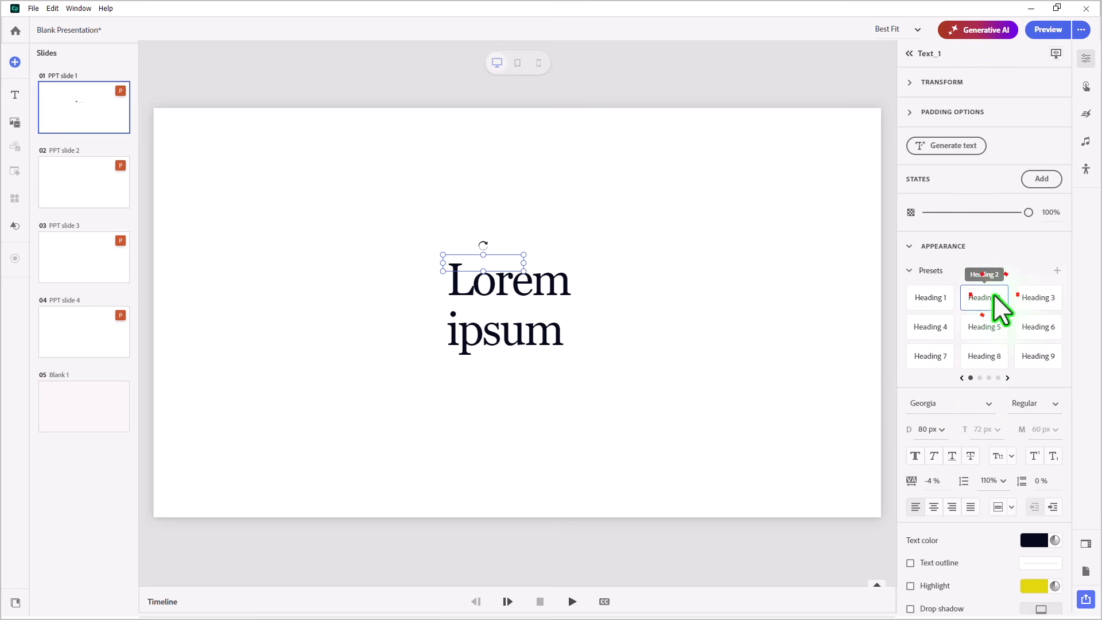
left_click(1045, 302)
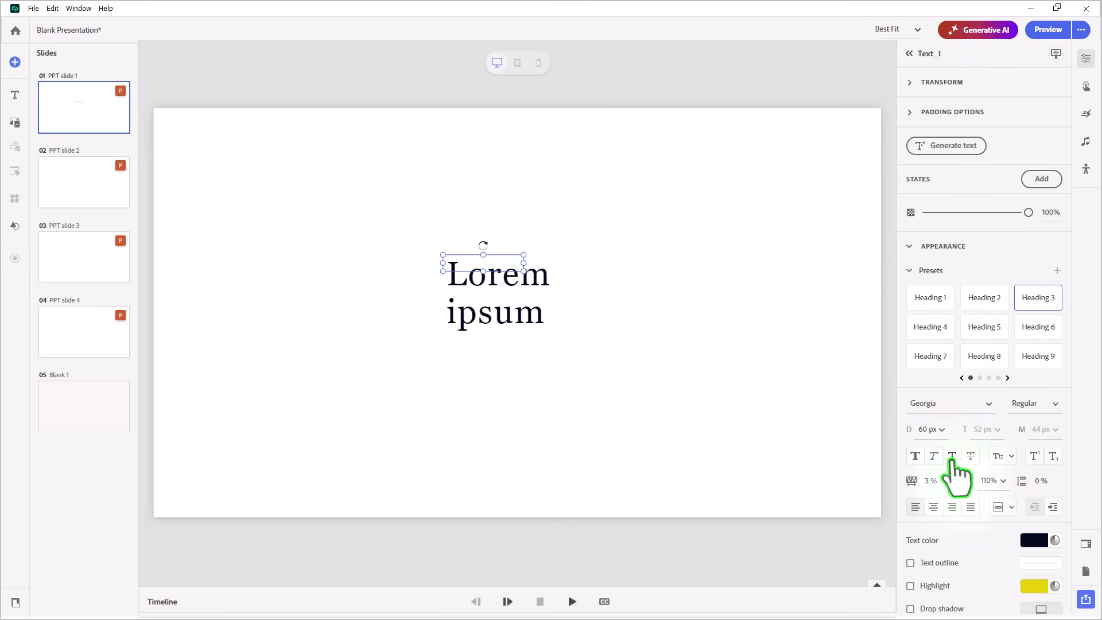
left_click(934, 507)
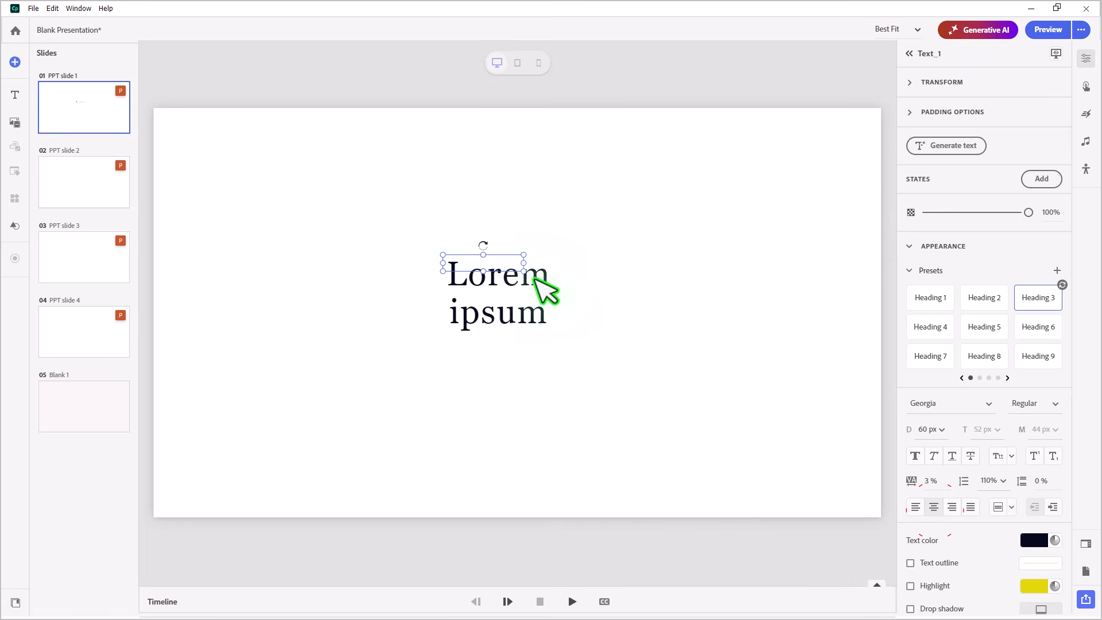
Enlarge the text box to about 623 by 103 px, move it to about X 343, Y 461, and show its transform values
left_click_drag(522, 270, 797, 313)
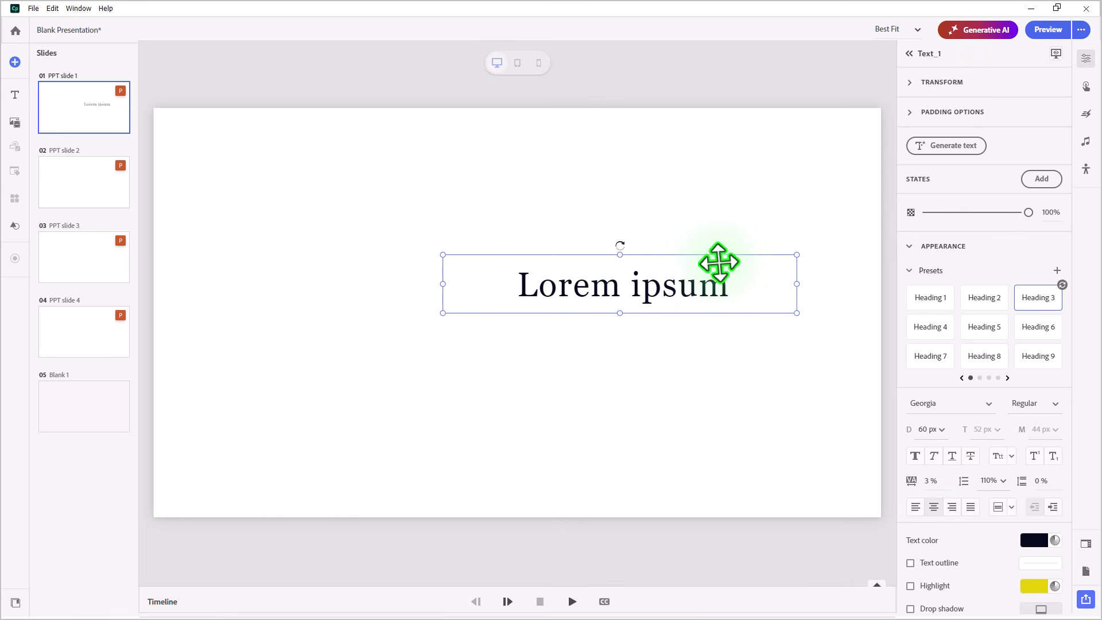
left_click_drag(716, 261, 623, 377)
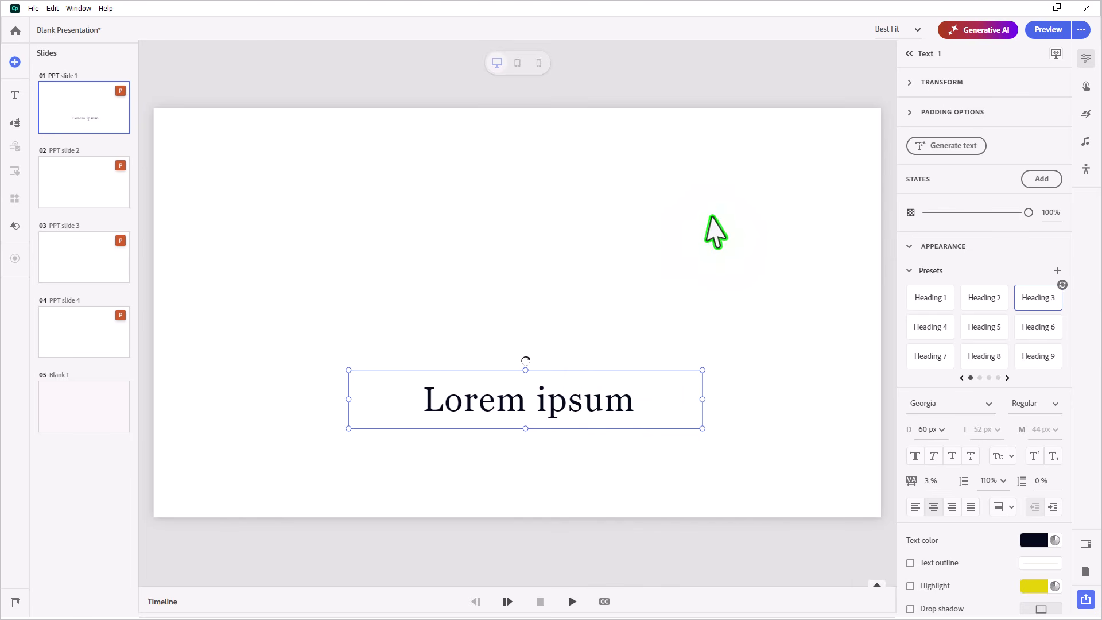
left_click(907, 85)
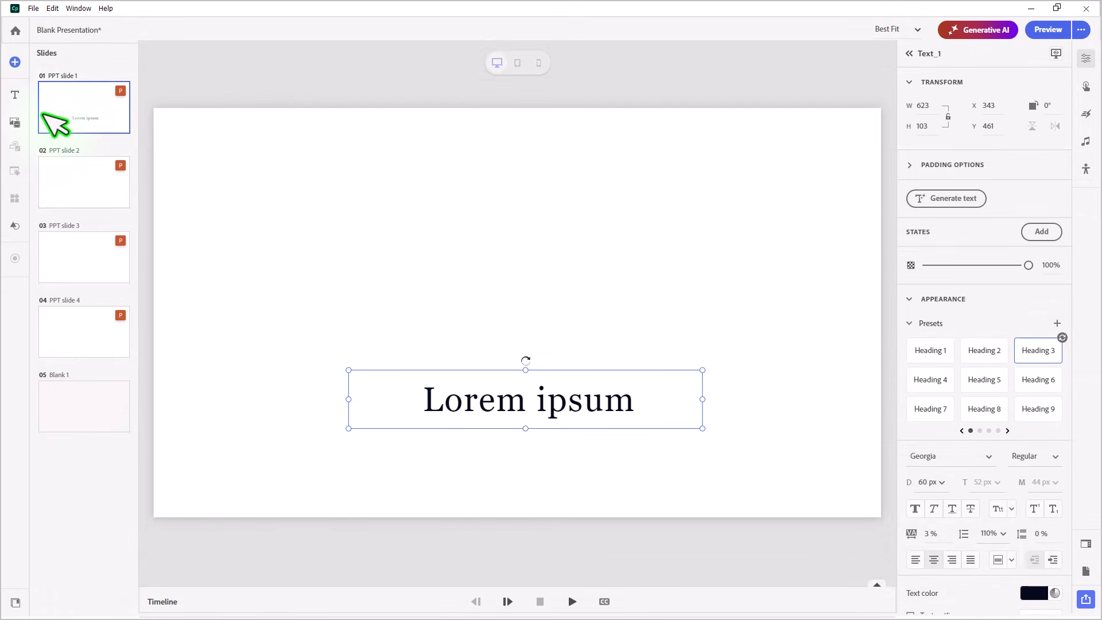
Insert the image of two people shaking hands in front of a monitor from the Assets library onto PPT slide 1
left_click(16, 122)
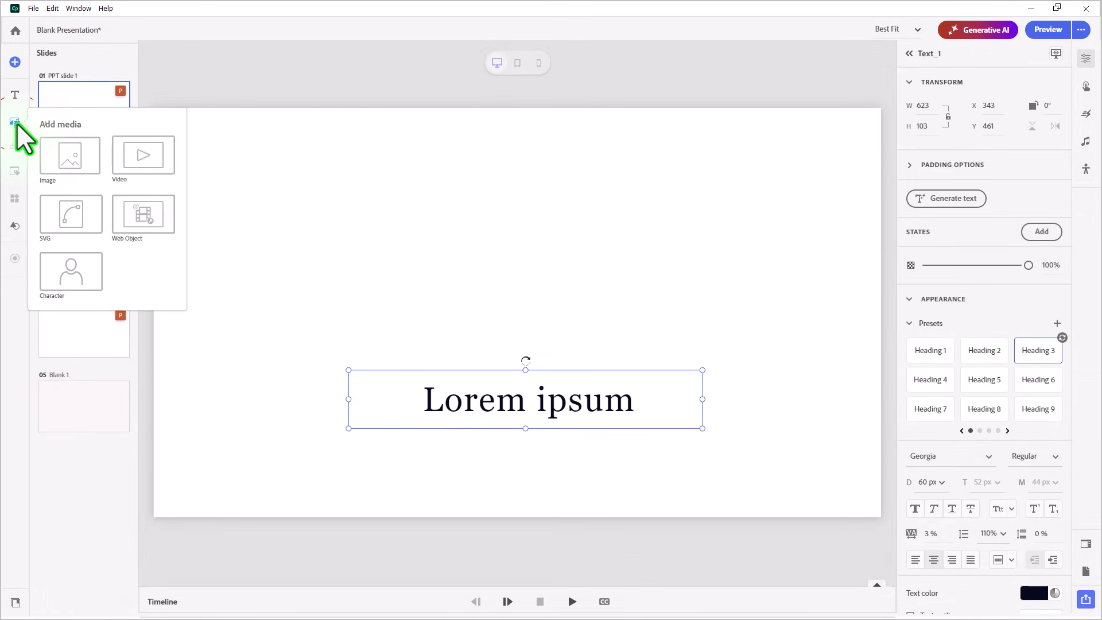
left_click(70, 152)
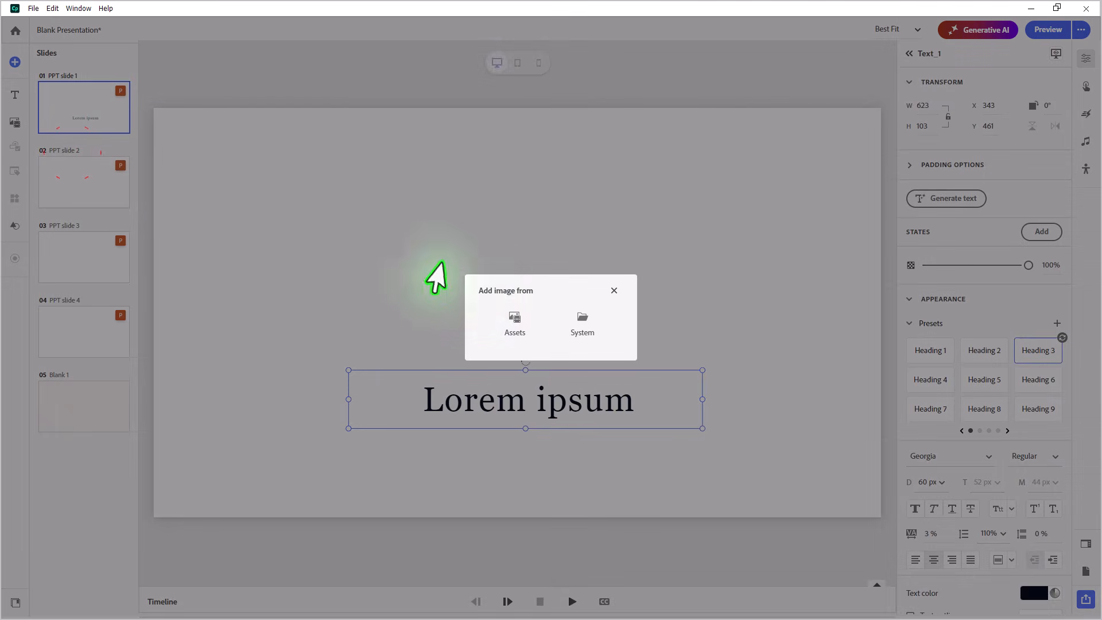
left_click(511, 317)
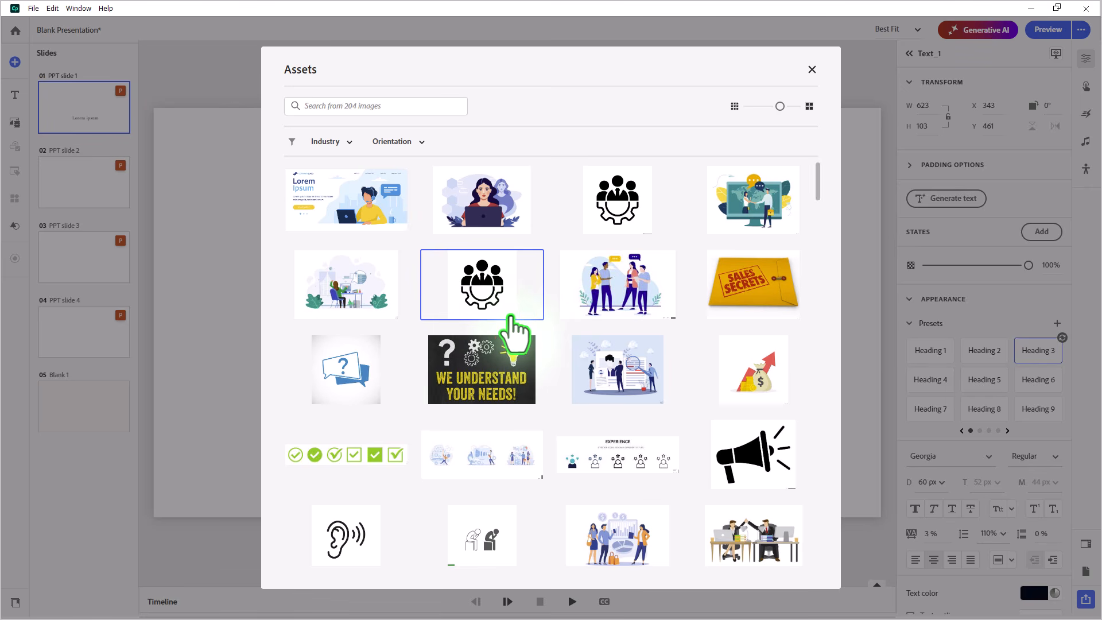
left_click(752, 201)
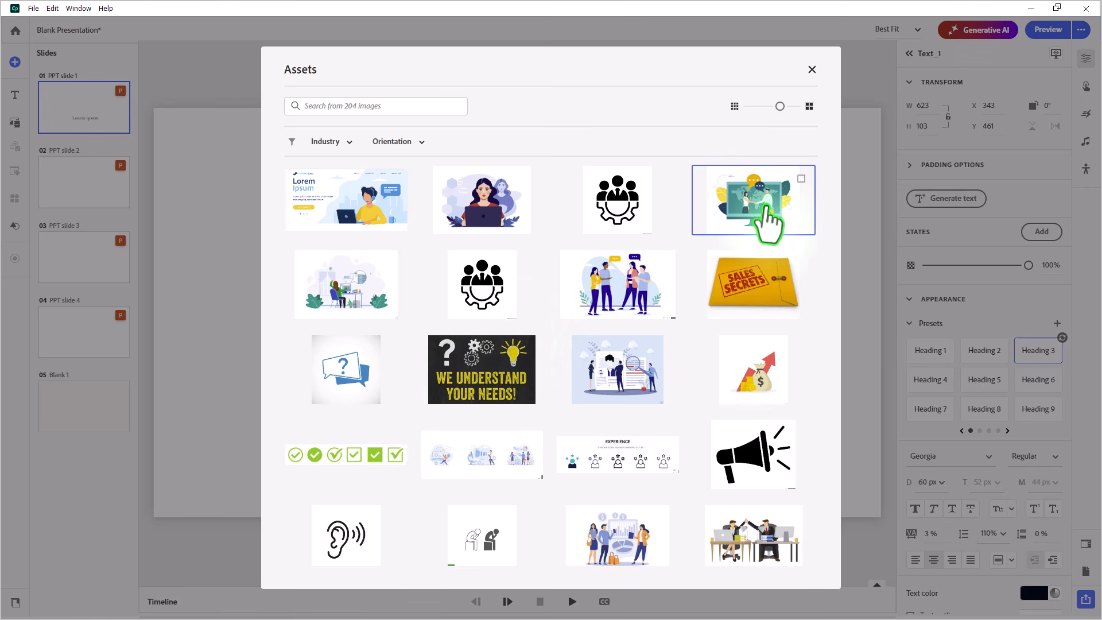
left_click(790, 562)
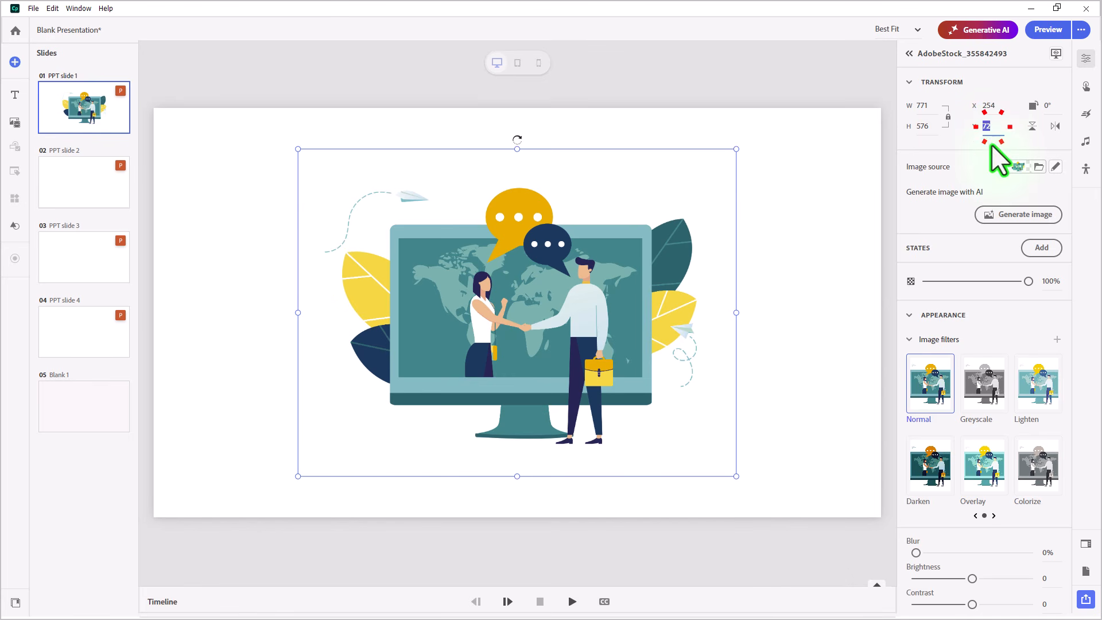
Set the handshake image's Y position to 10 and shrink it to about 594 by 444 px above the text
type("10")
key("Return")
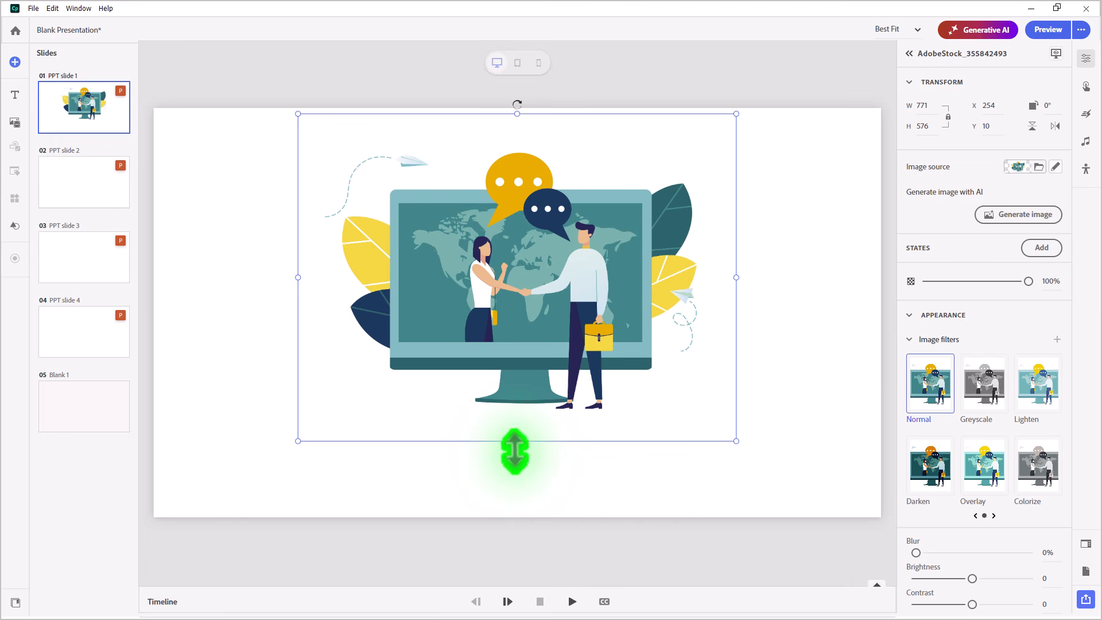
left_click_drag(514, 451, 513, 375)
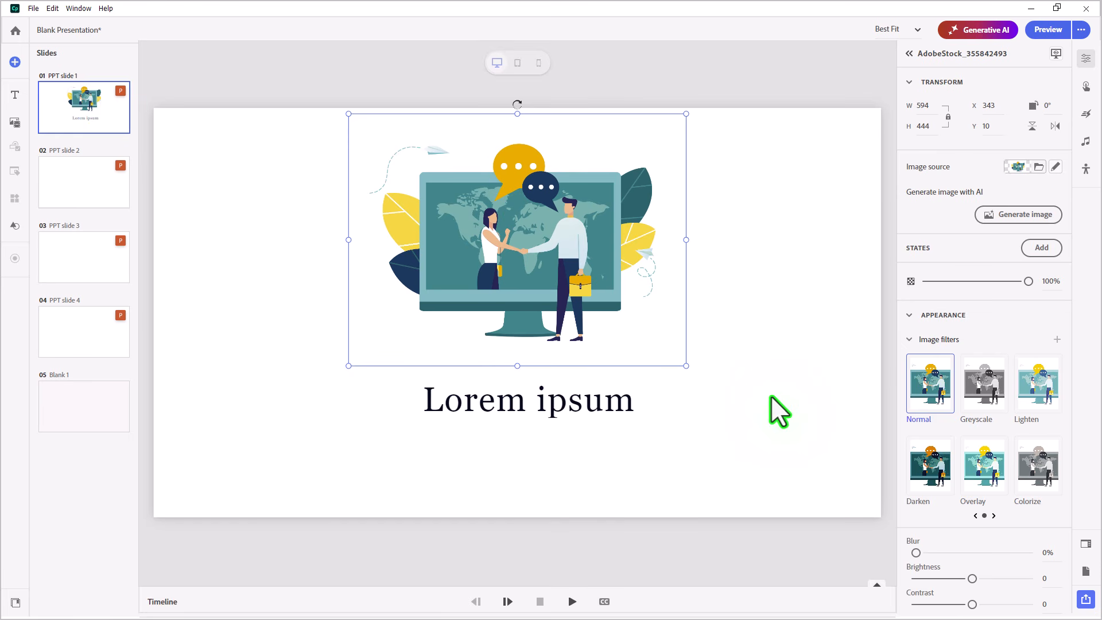
Insert the SVG icon of a step-forward symbol in a filled circle from the Assets library onto PPT slide 1
left_click(15, 122)
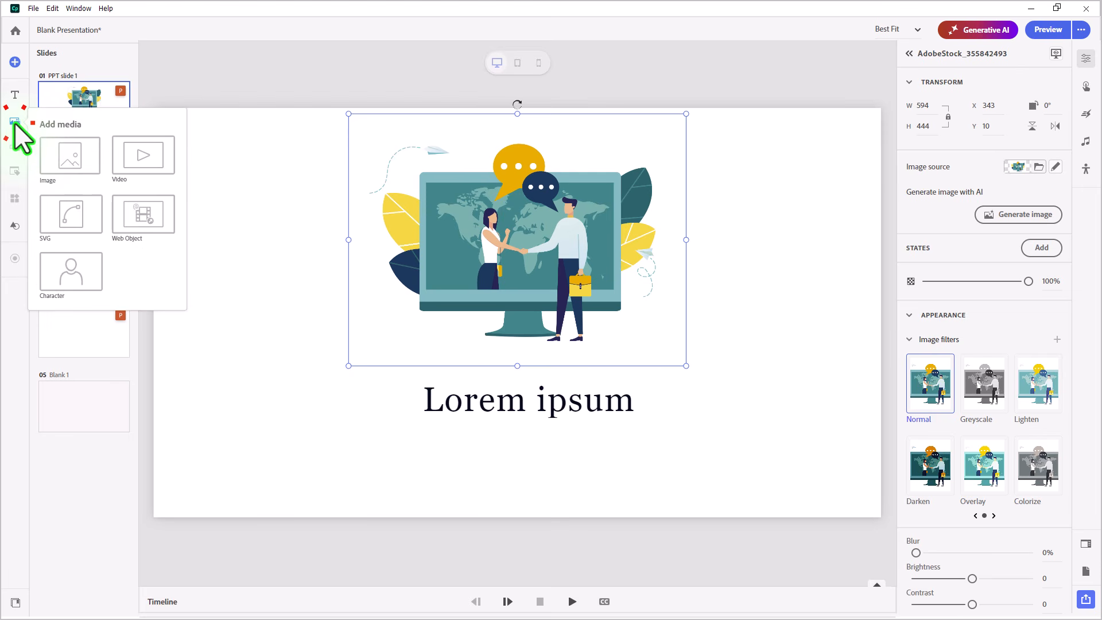
left_click(71, 219)
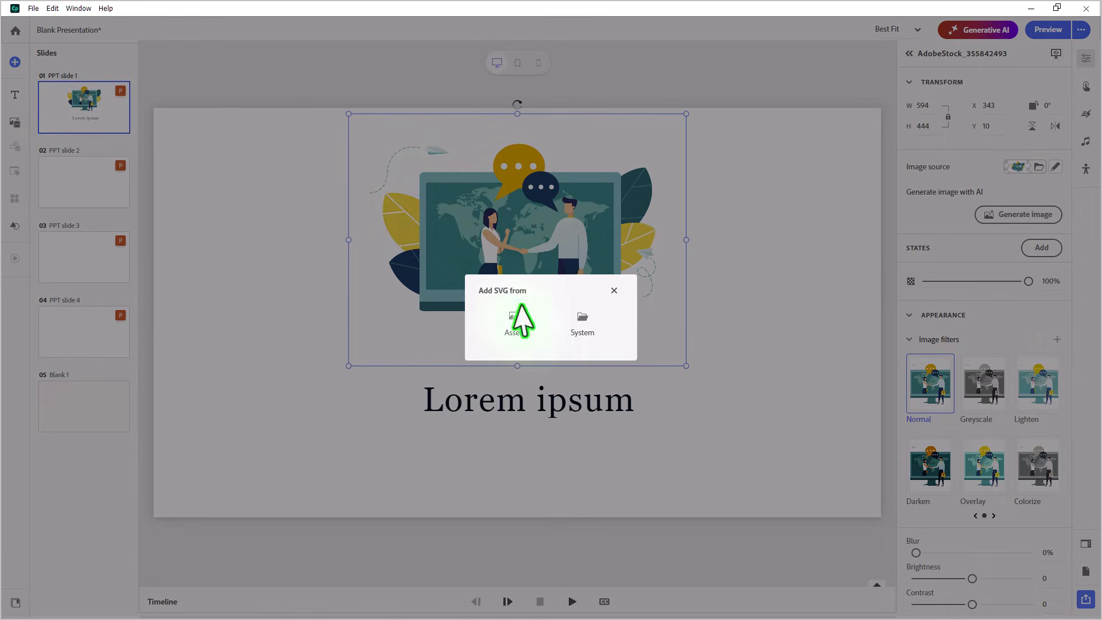
left_click(515, 323)
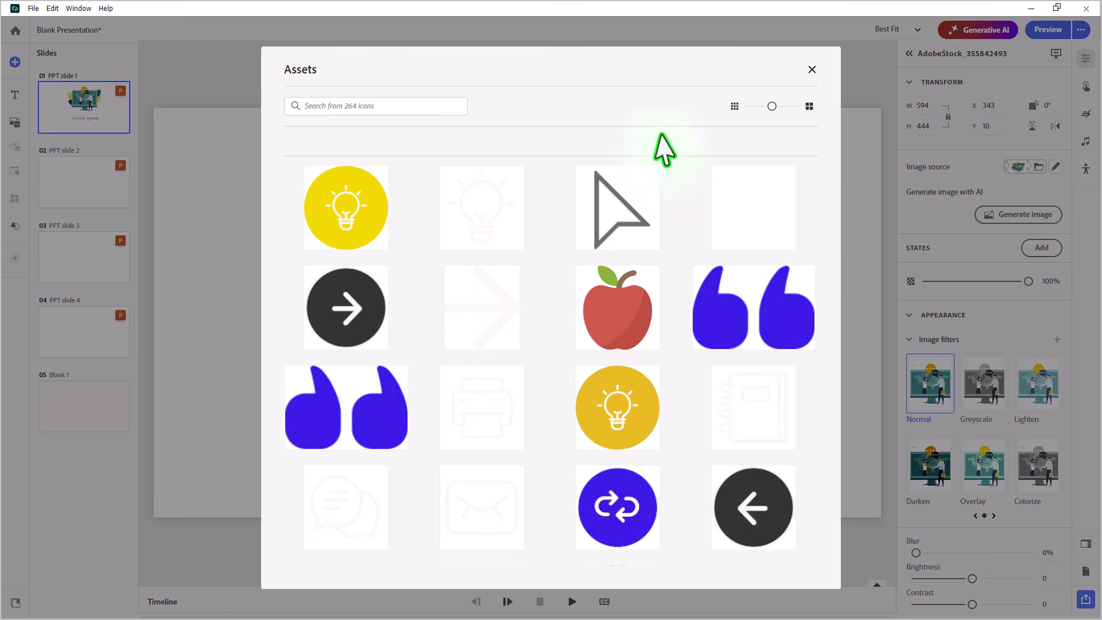
left_click_drag(771, 107, 747, 107)
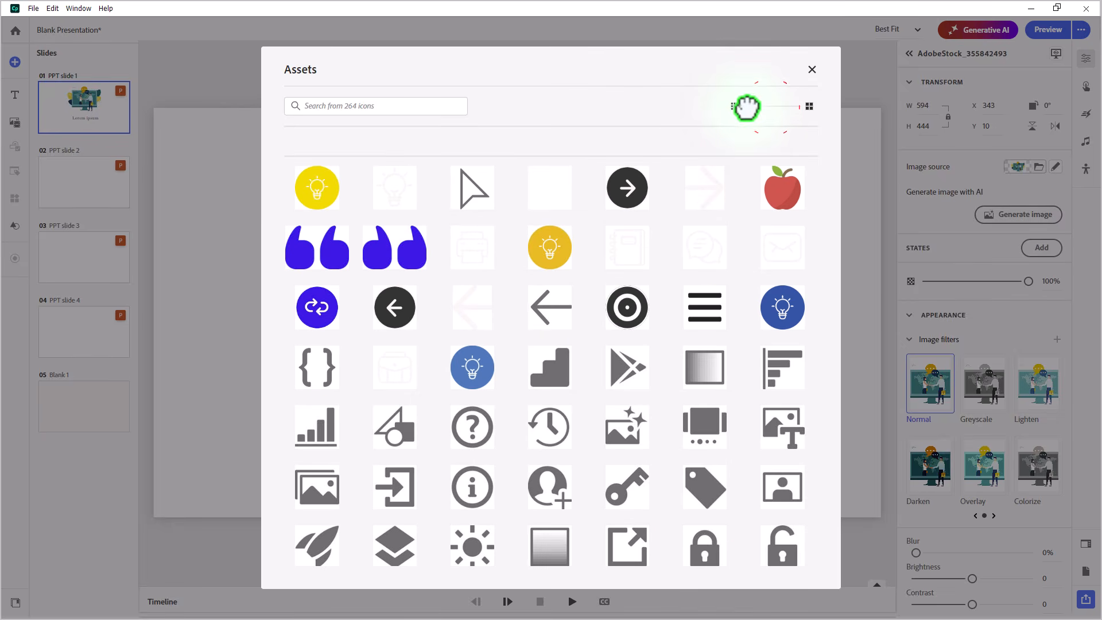
scroll(654, 379, "down", 5)
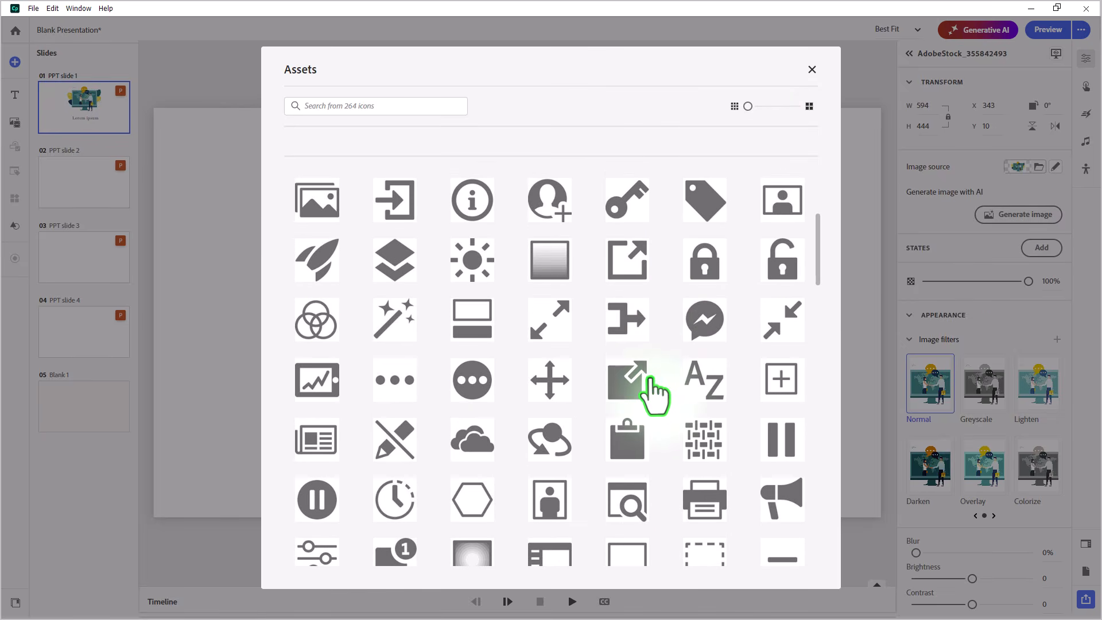
scroll(651, 374, "down", 9)
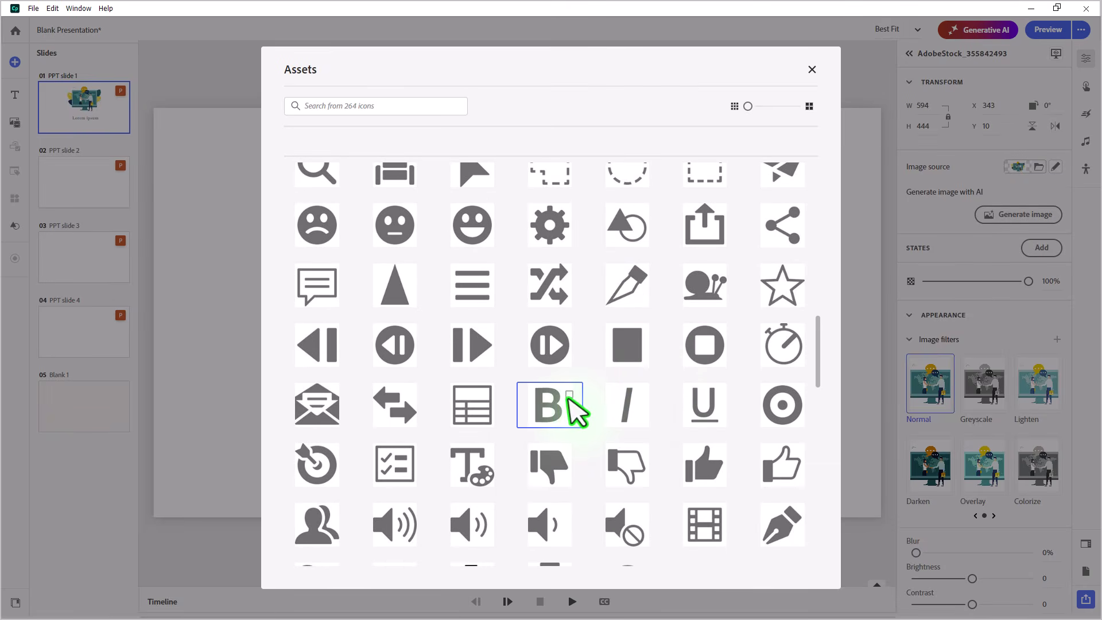
scroll(570, 404, "down", 5)
scroll(567, 397, "up", 4)
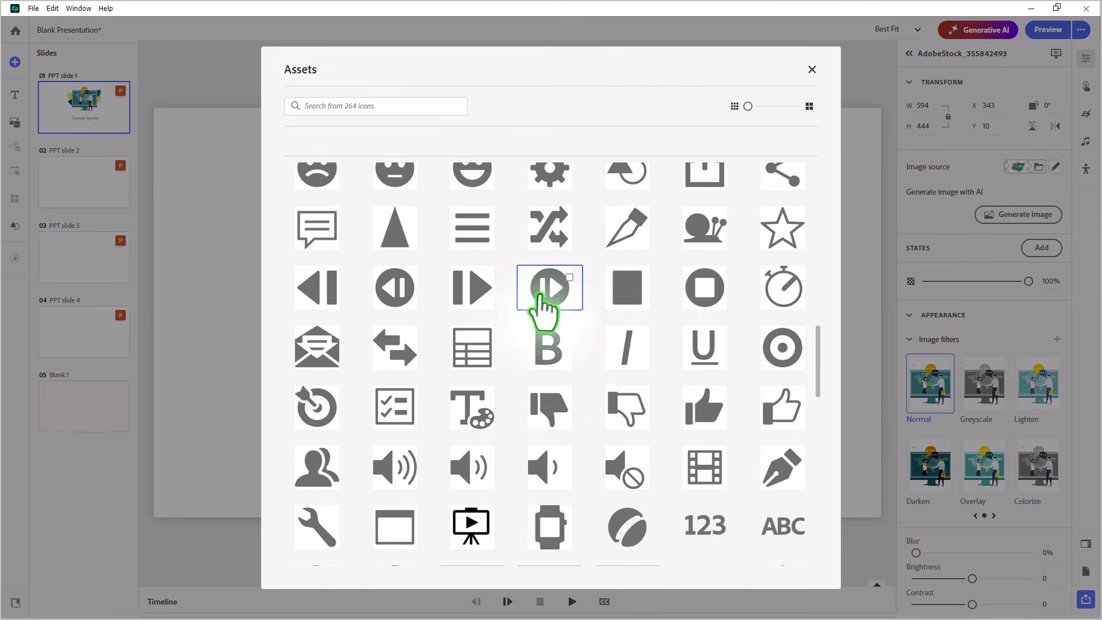
left_click(550, 298)
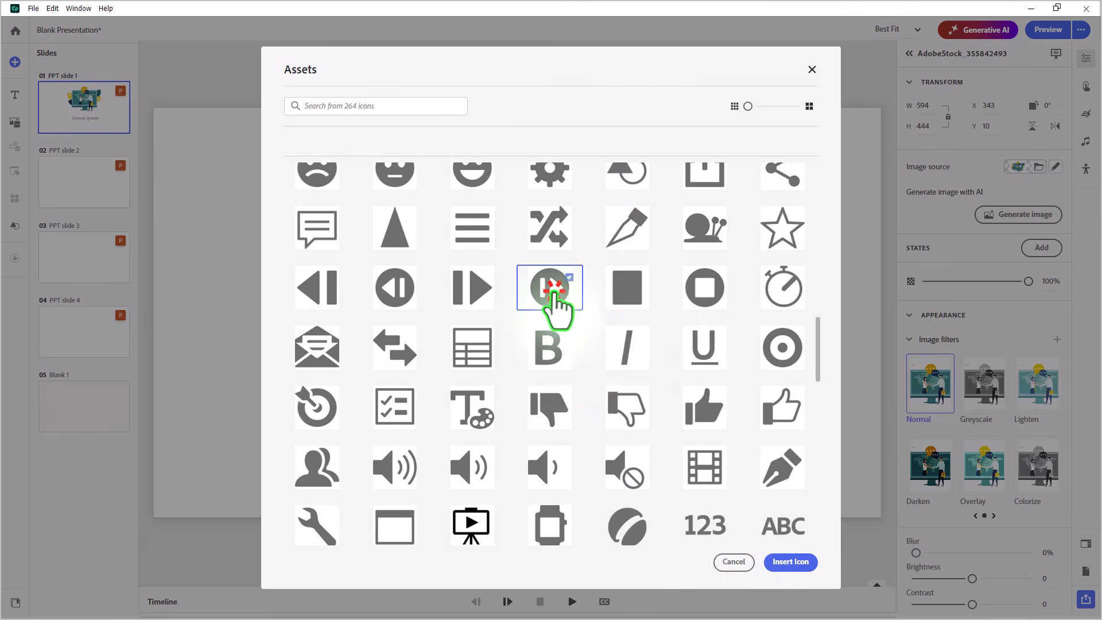
left_click(795, 561)
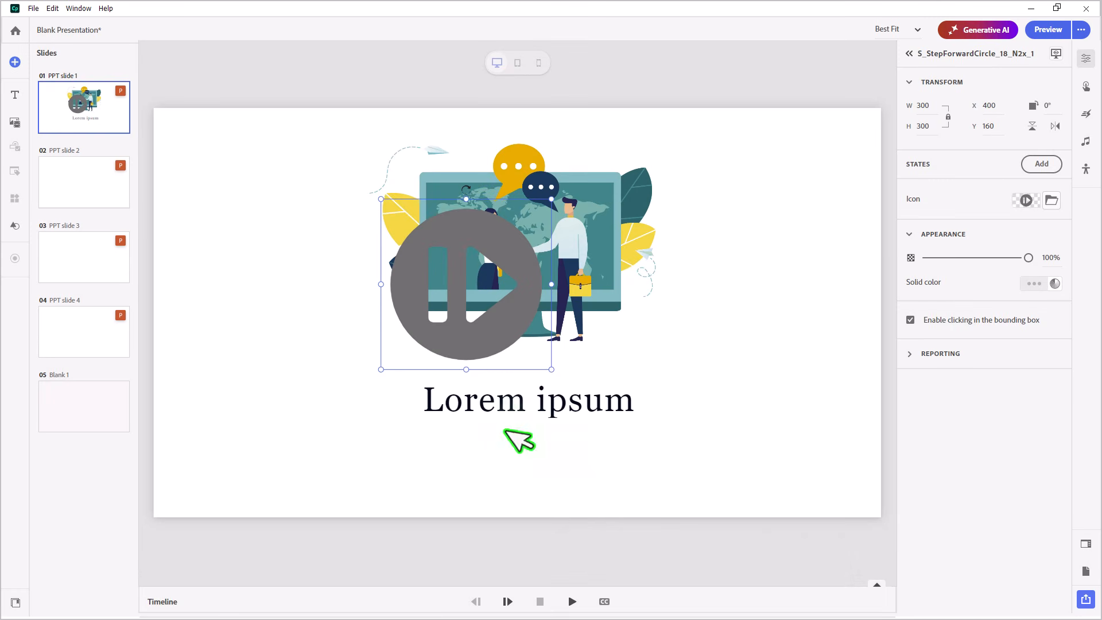
Move the step-forward icon below the Lorem ipsum text and shrink it to about 125 by 125 px, at about X 609, Y 588
left_click_drag(492, 332, 556, 475)
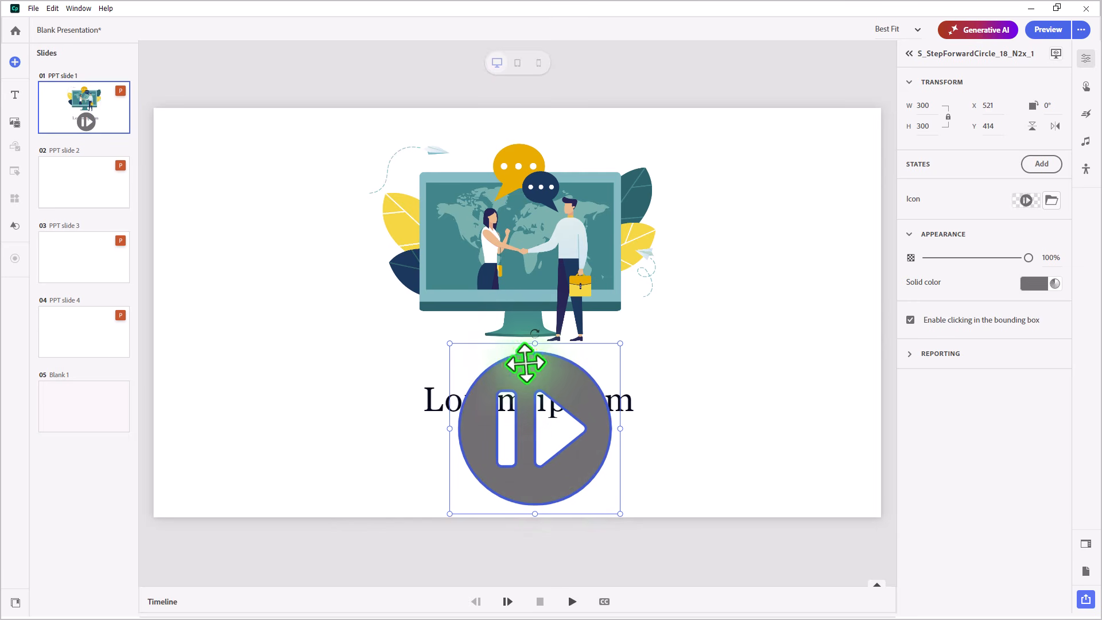
left_click_drag(534, 344, 529, 443)
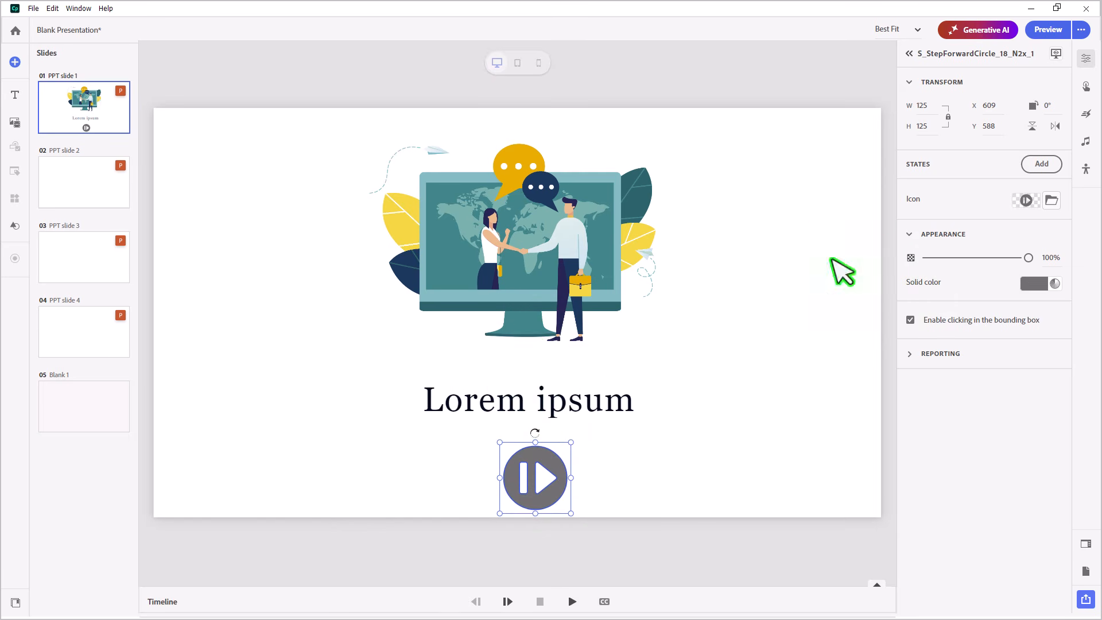
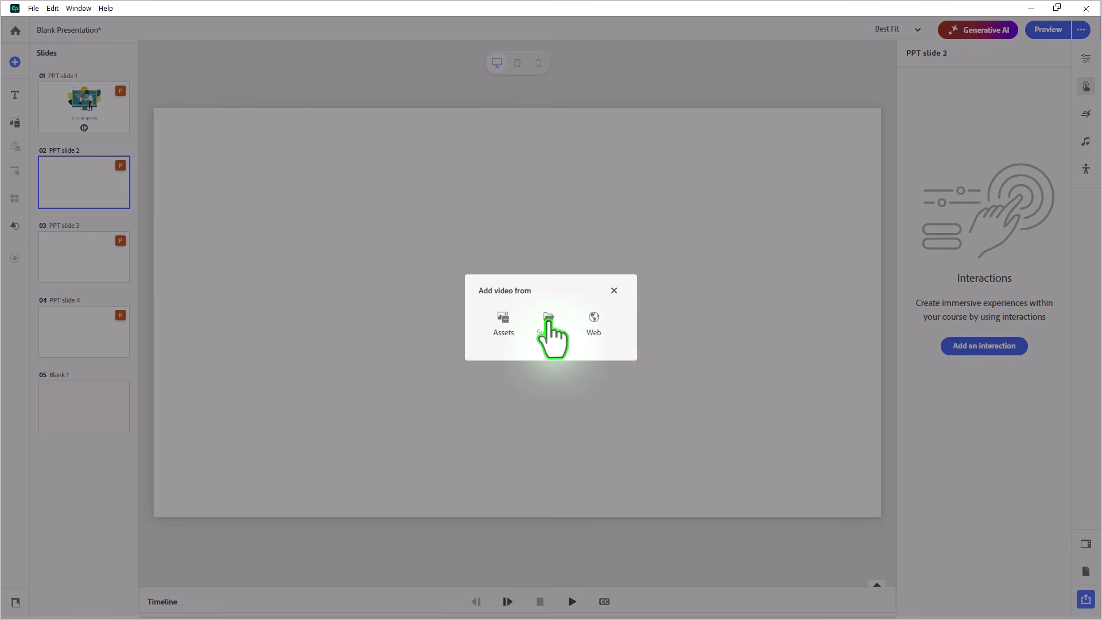
Insert the video Fake Spellcheck in Adobe Captivate.mp4 from the Videos folder on drive D onto PPT slide 2
left_click(548, 320)
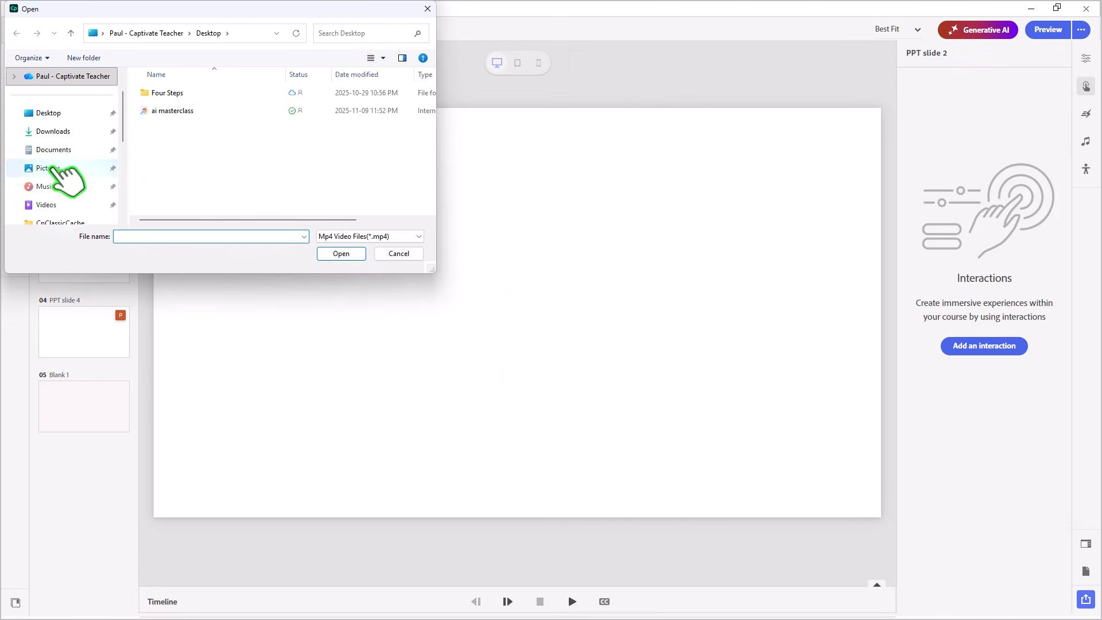
scroll(54, 172, "down", 3)
left_click(48, 169)
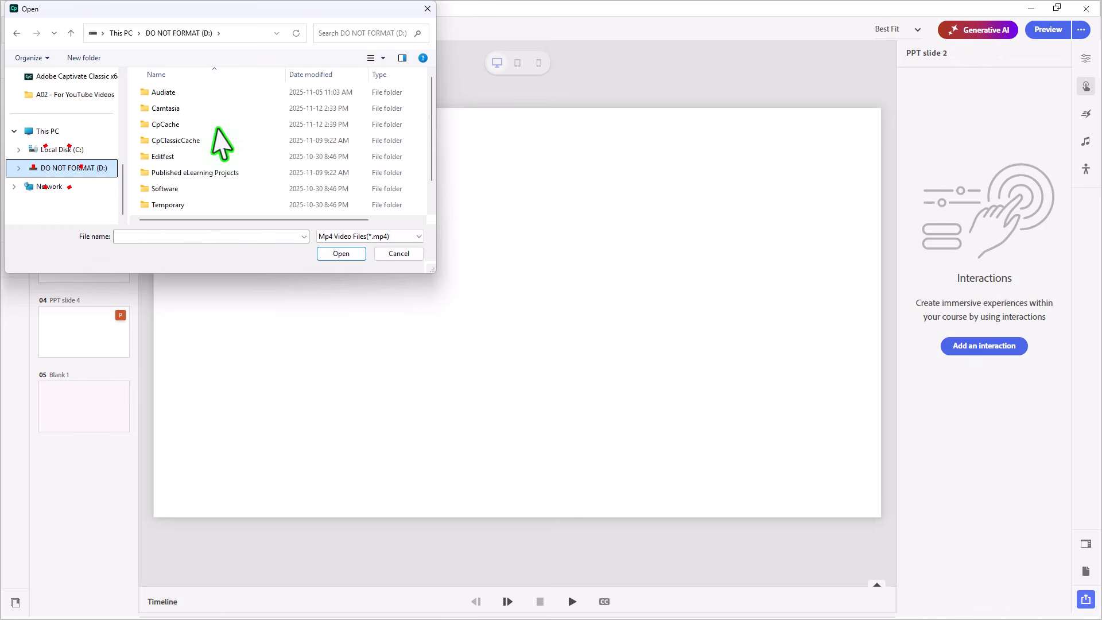
scroll(222, 143, "down", 1)
left_click(178, 192)
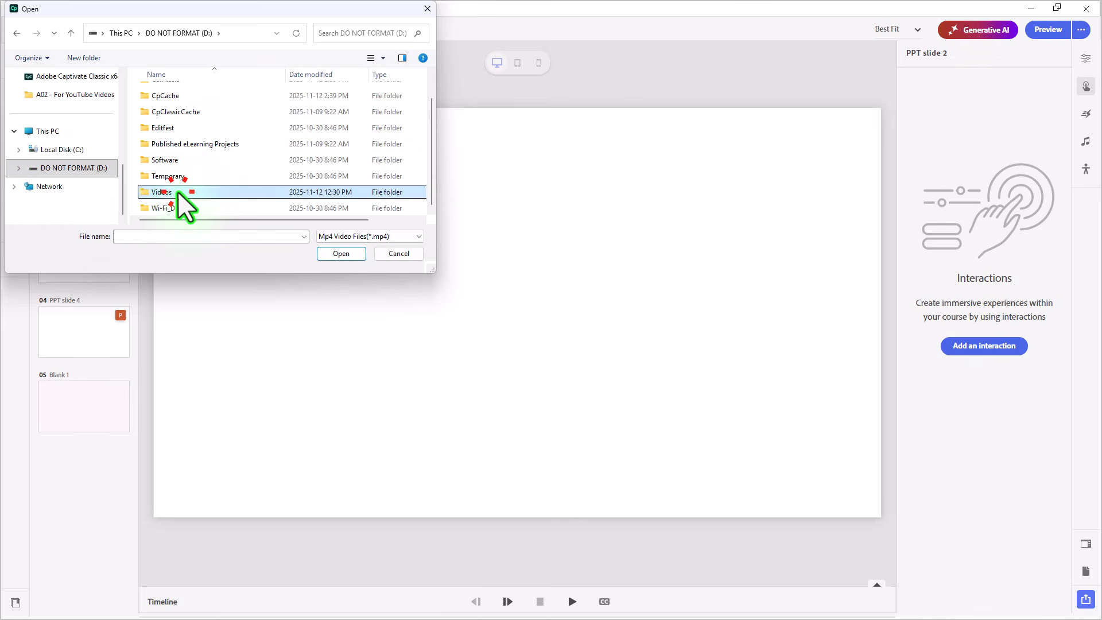
left_click(337, 253)
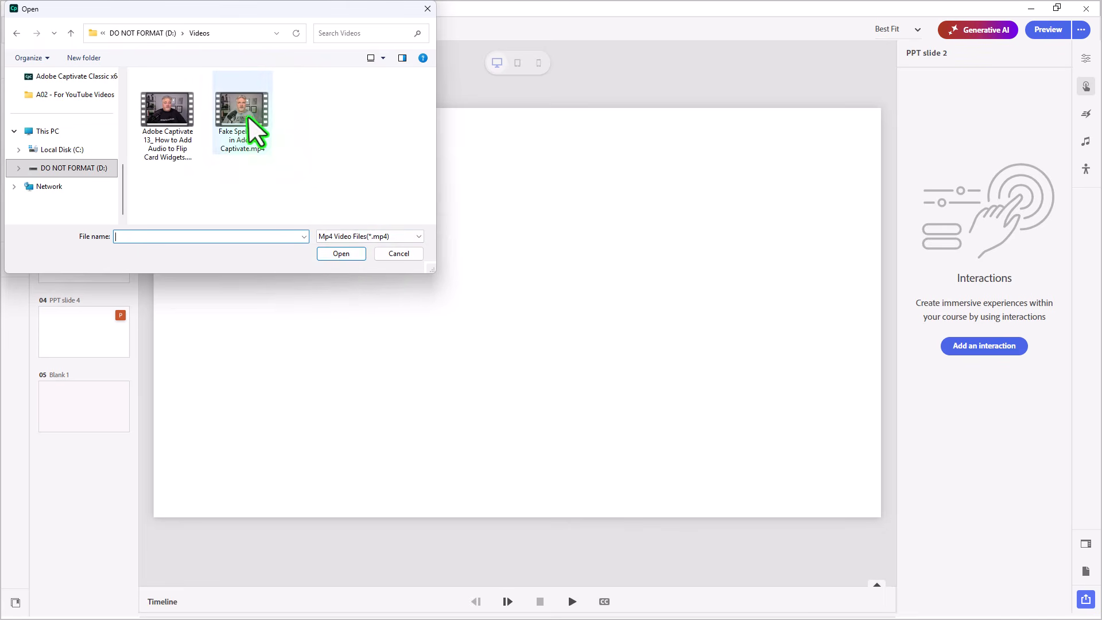
left_click(248, 116)
left_click(341, 253)
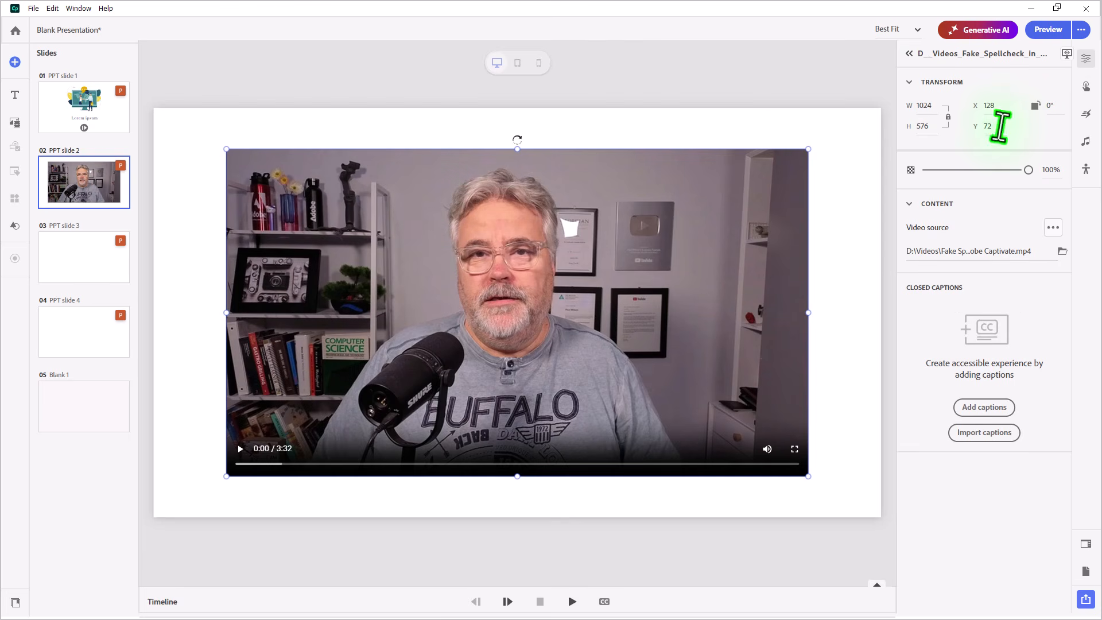
Set the video's Y position to 10 and shrink it to about 905 by 509 px
left_click(998, 127)
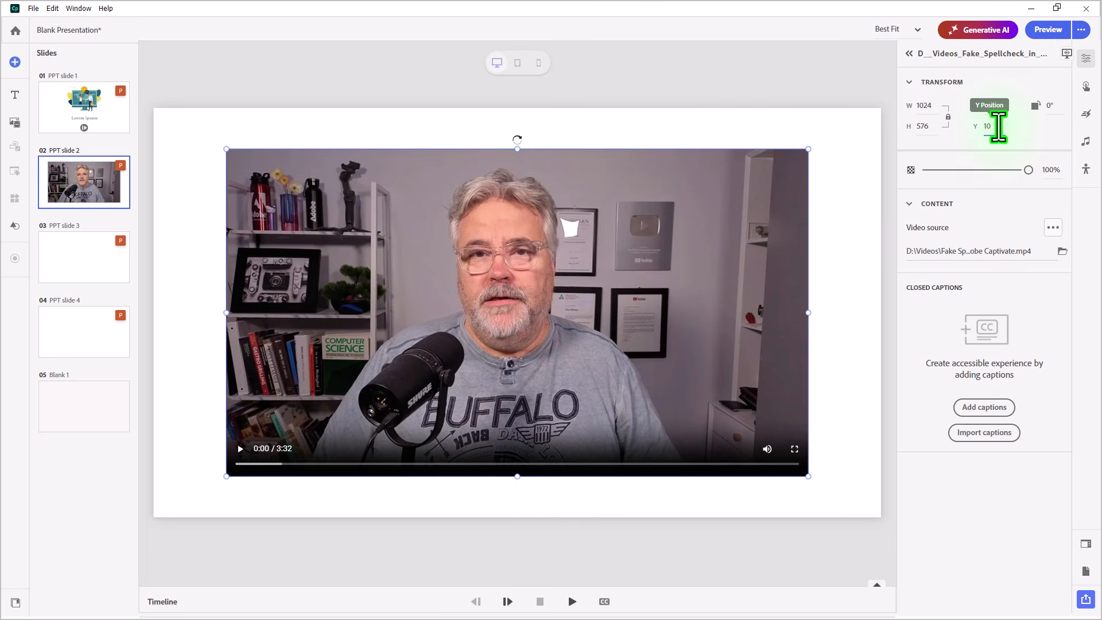
key("Return")
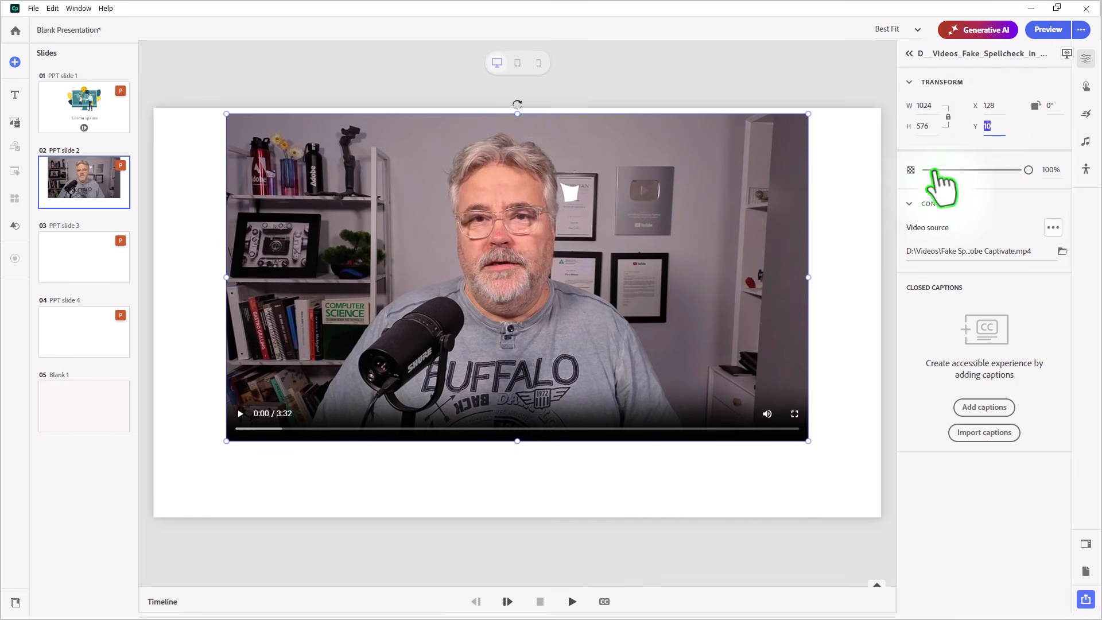
left_click_drag(516, 451, 514, 413)
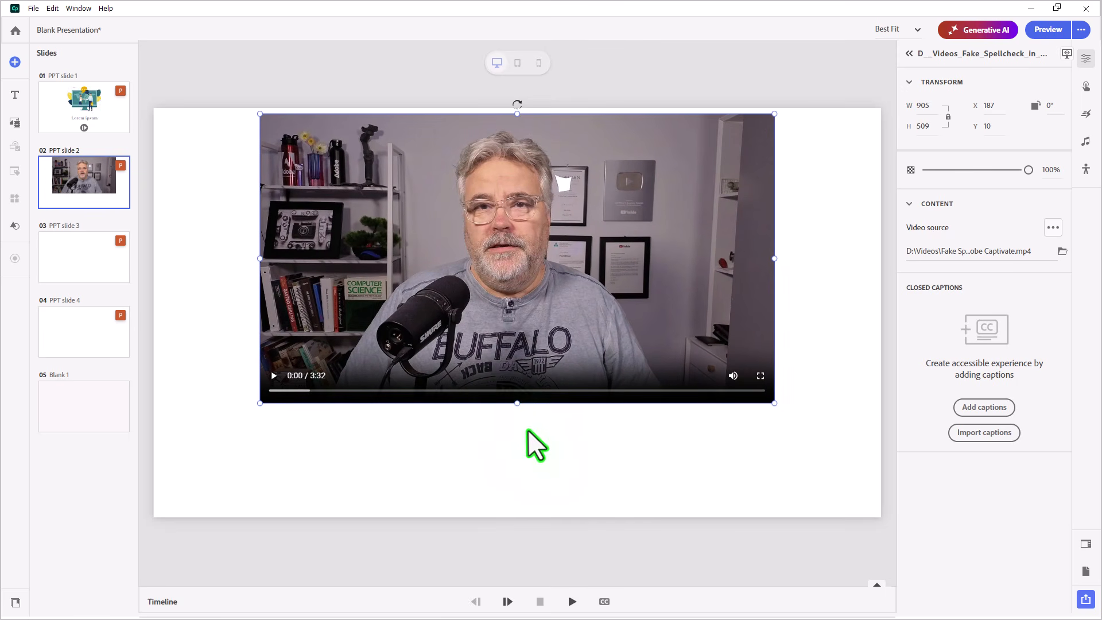
Copy the step-forward icon from PPT slide 1 to the same position on PPT slide 2
left_click(98, 128)
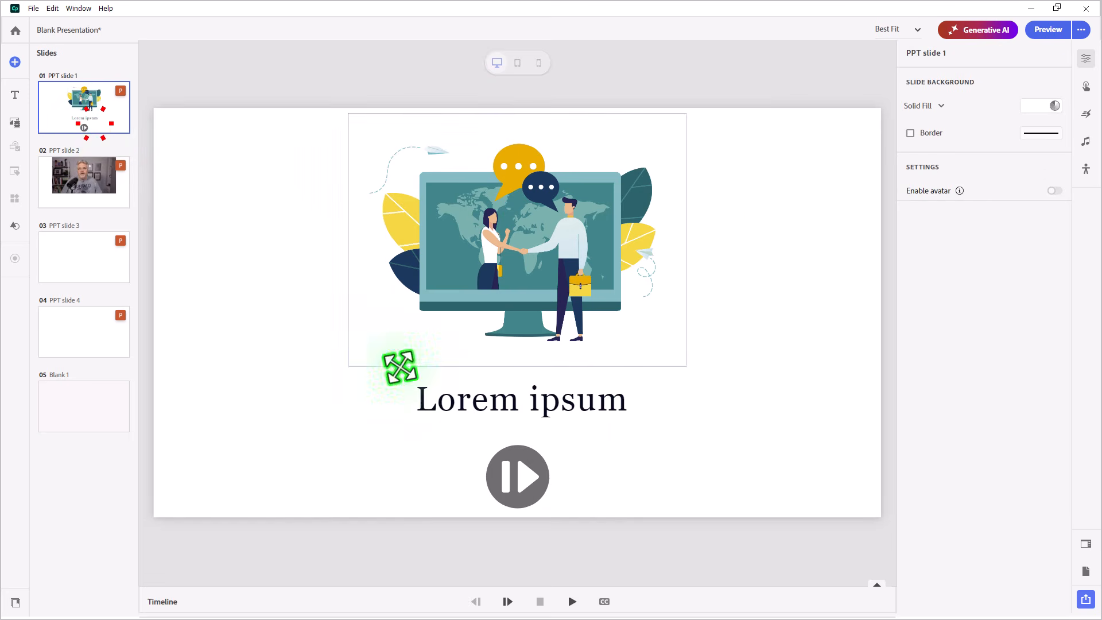
left_click(504, 452)
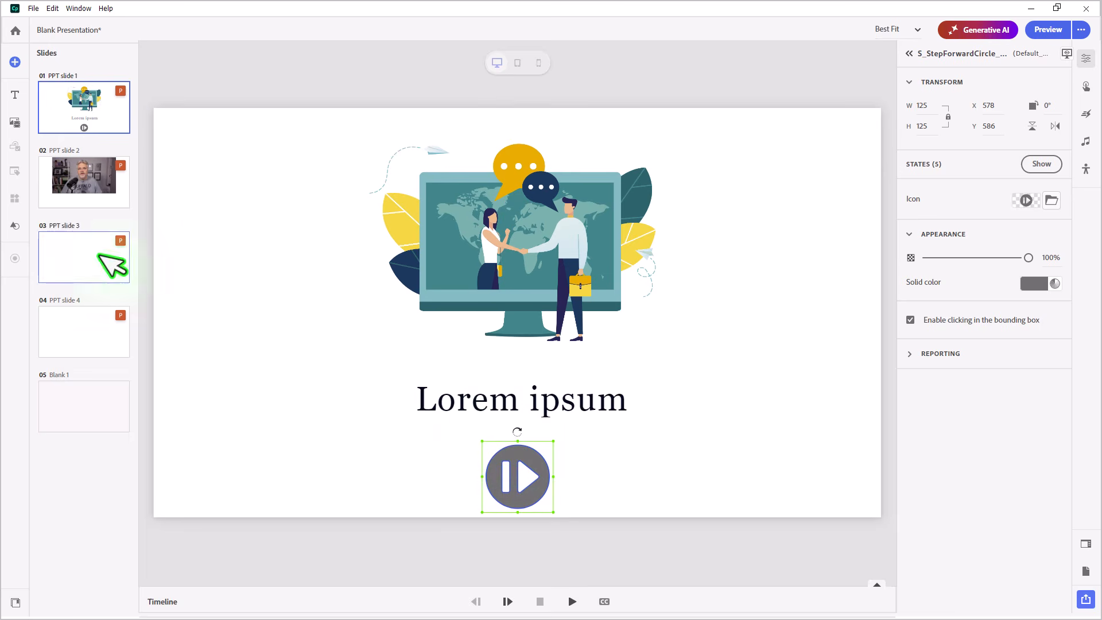
left_click(88, 195)
key("ctrl+v")
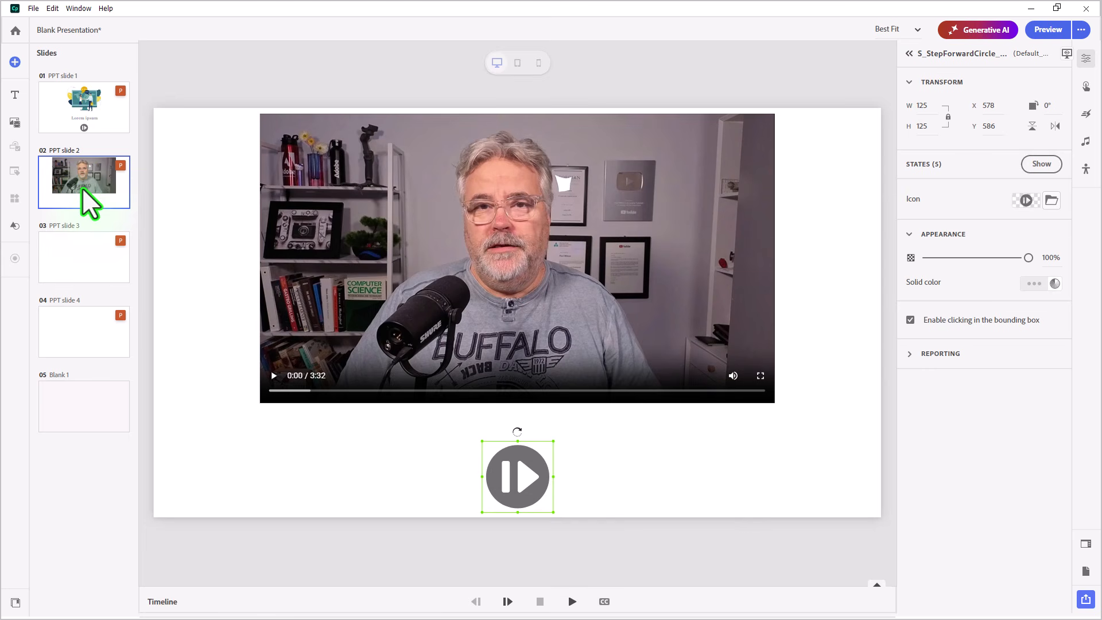
Add a text box of about 622 by 508 px at about X 621, Y 41 on PPT slide 3, containing a full Lorem ipsum paragraph
left_click(84, 252)
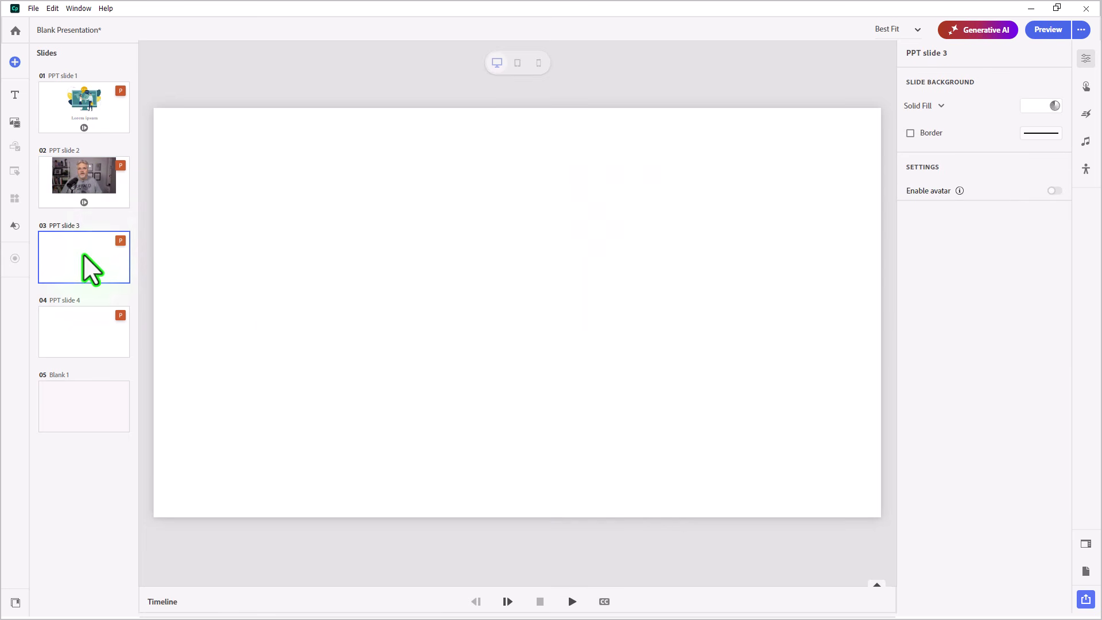
left_click(15, 93)
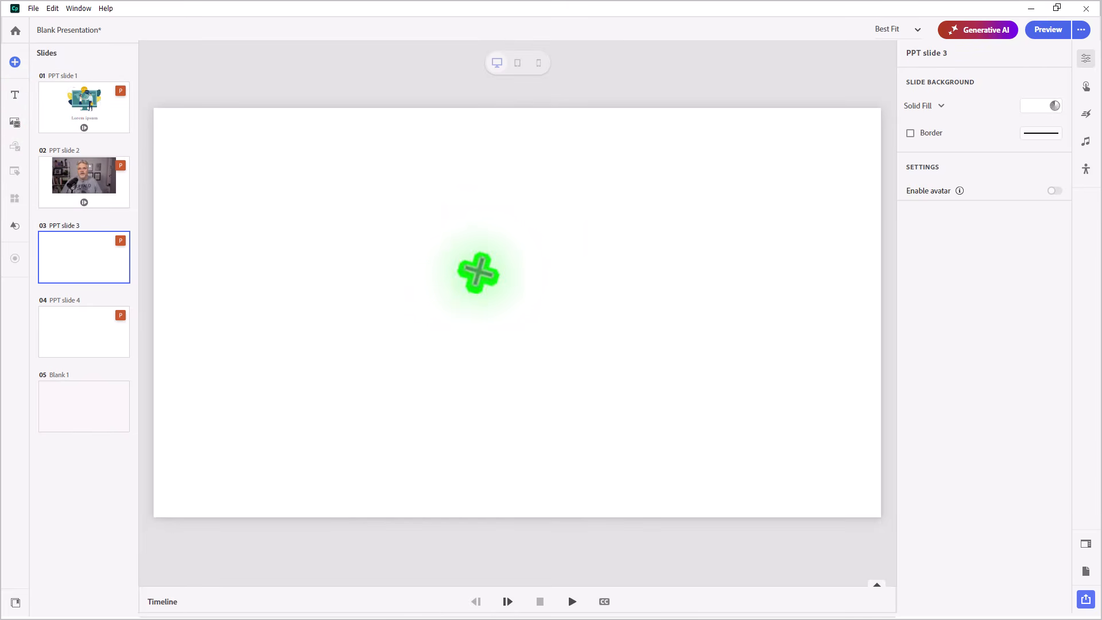
left_click_drag(528, 160, 524, 149)
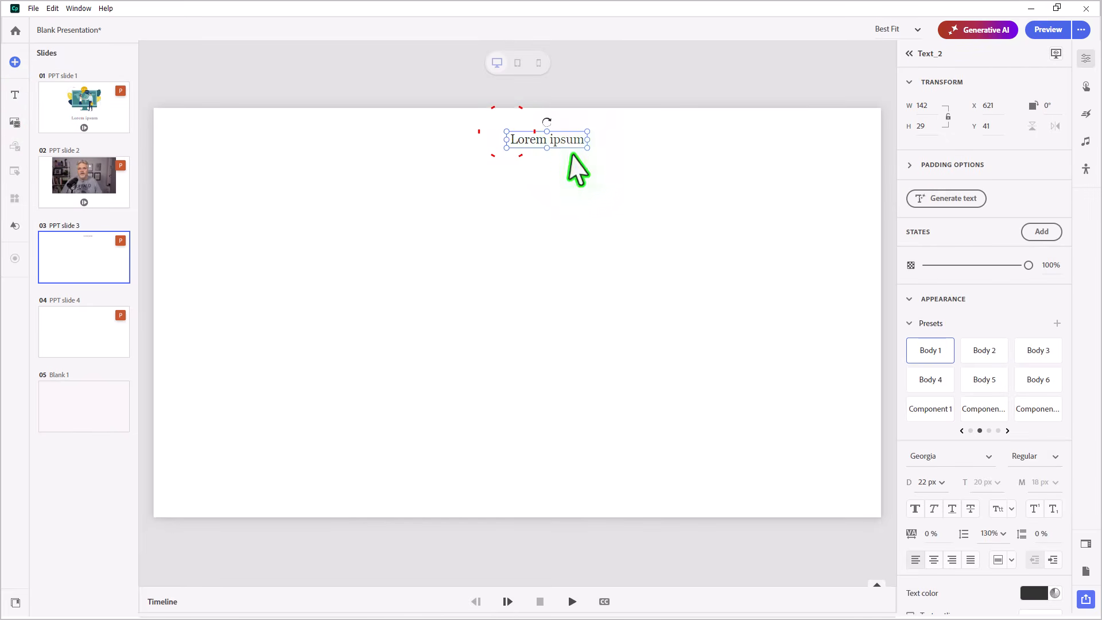
left_click_drag(693, 217, 859, 419)
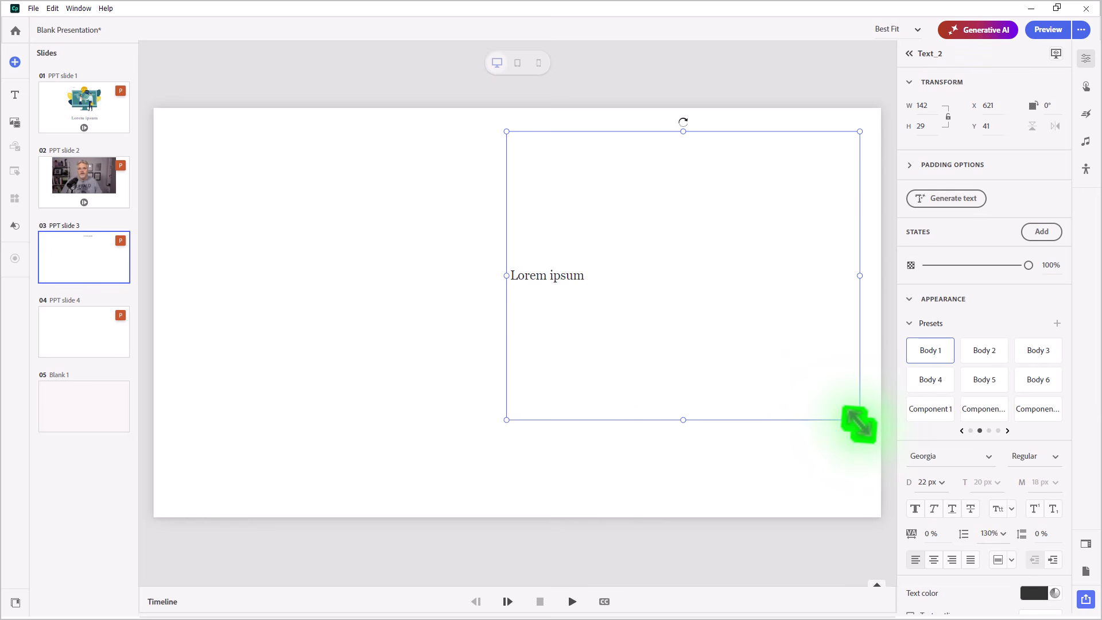
double_click(568, 275)
type("Lorem ipsum dolor sit amet, consectetur adipiscing elit. Sed euismod, neque eu tincidunt malesuada, augue lorem vehicula sapien, ut gravida mauris nulla nec ipsum. Curabitur fermentum, sapien at convallis rhoncus, turpis libero volutpat ligula, vel tincidunt elit est vel nulla. Integer eu diam sed sapien ultrices commodo. Vivamus consequat felis vel felis ultrices, sed ullamcorper massa aliquam.")
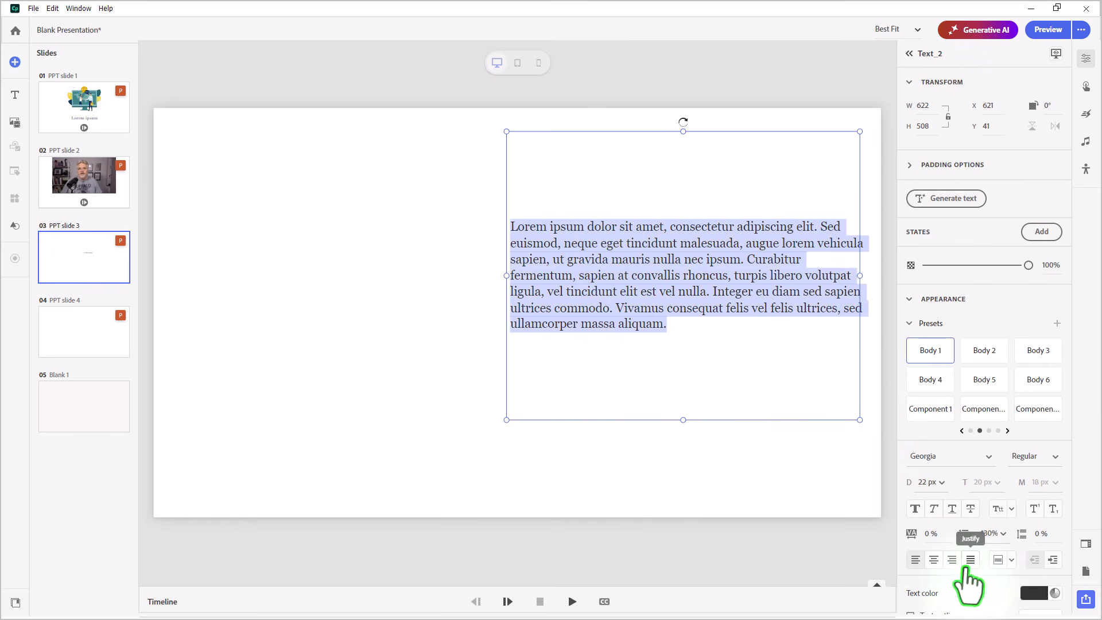
Align the paragraph vertically to the top of its text box and extend the box to about 554 px high
left_click(1011, 560)
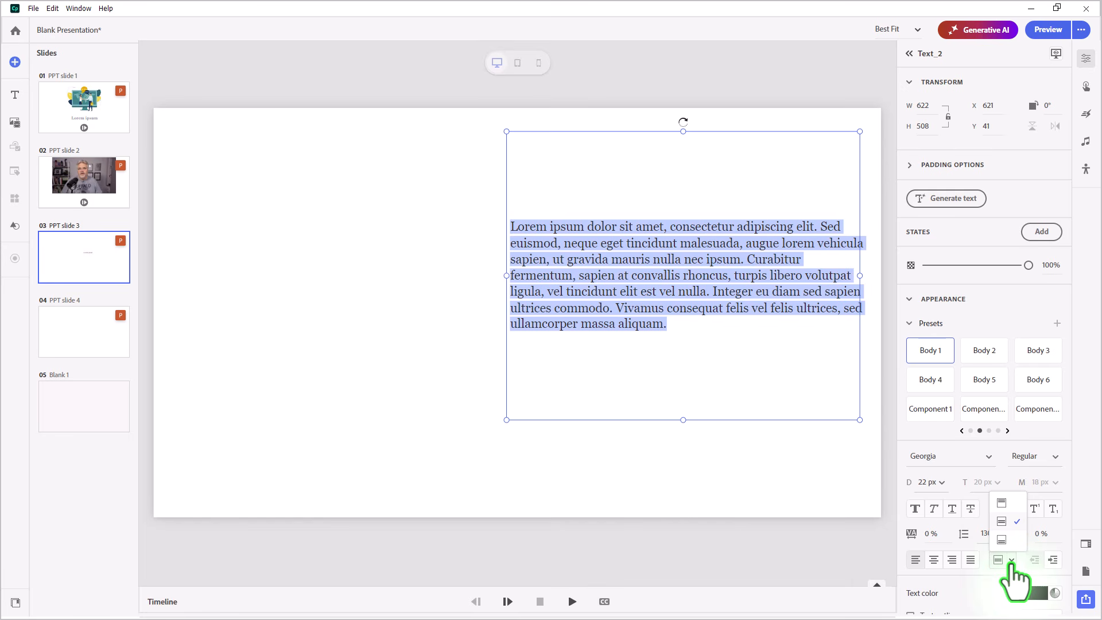
left_click(1002, 503)
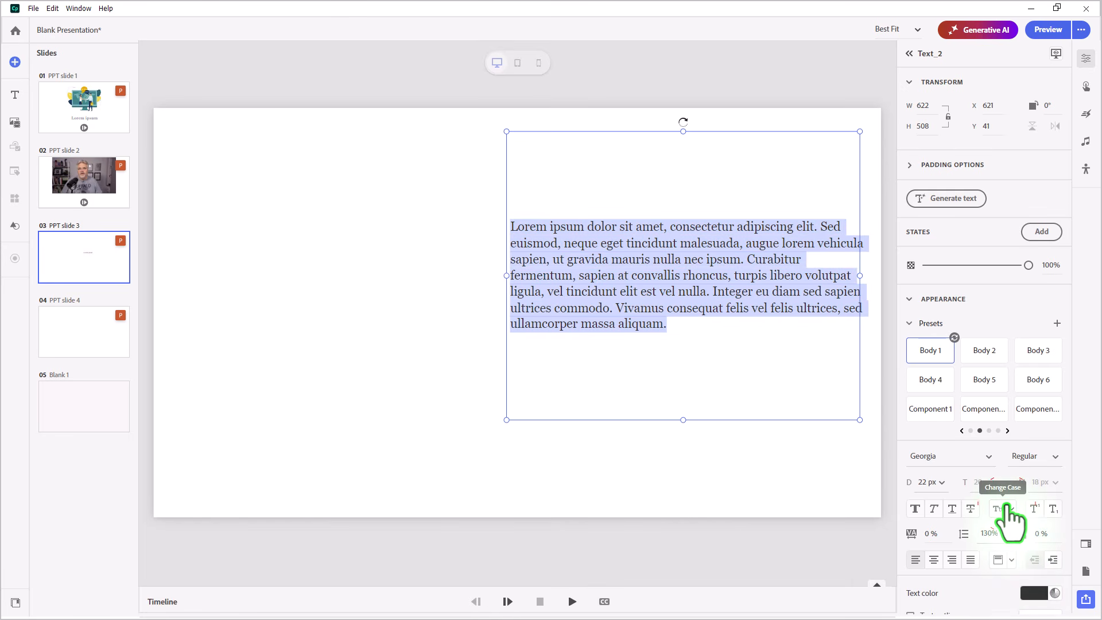
left_click_drag(681, 422, 679, 445)
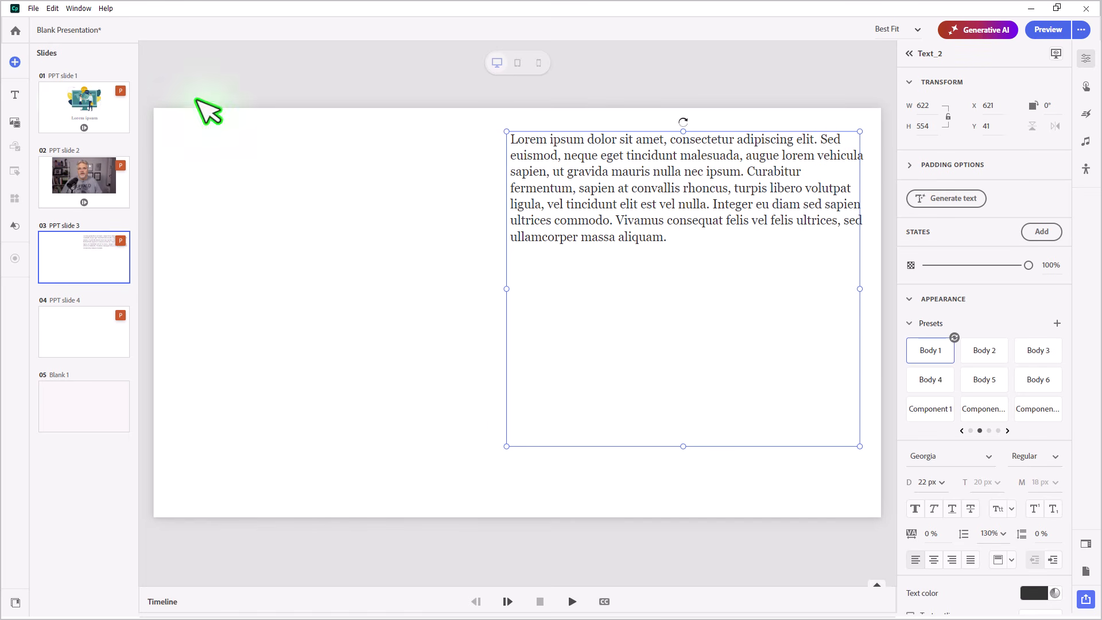
Insert the asset image of four people talking with speech bubbles on PPT slide 3
left_click(16, 117)
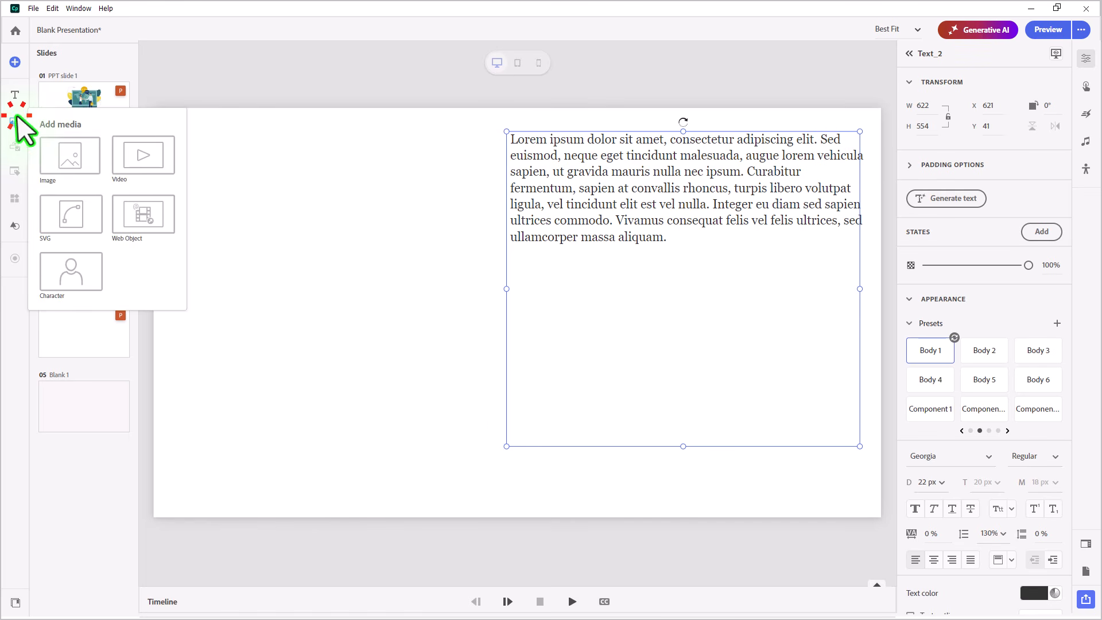
left_click(57, 144)
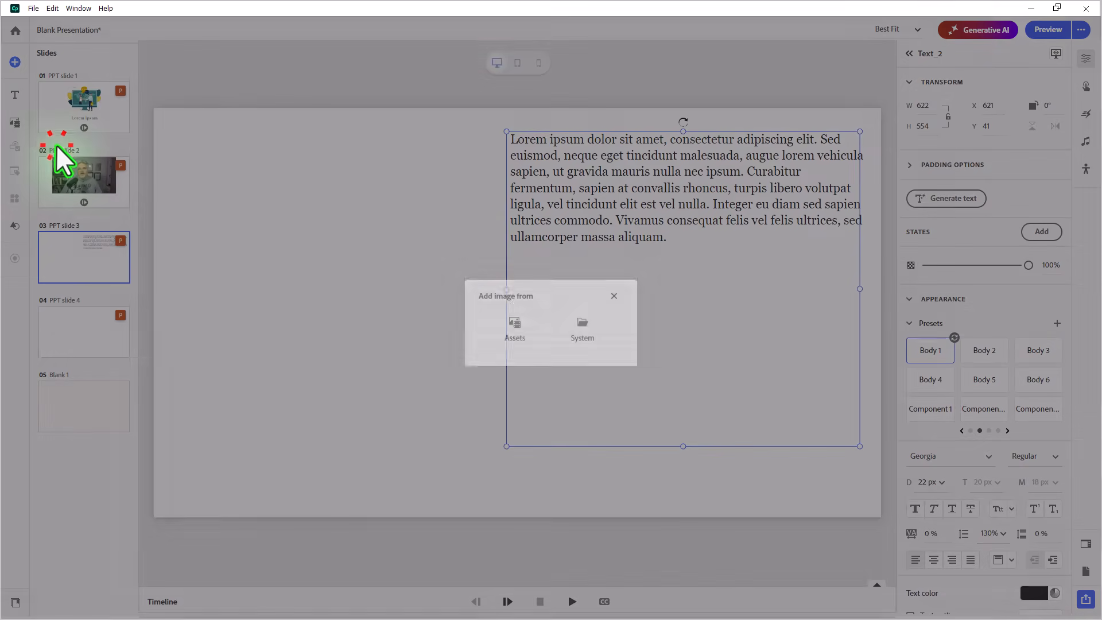
left_click(514, 319)
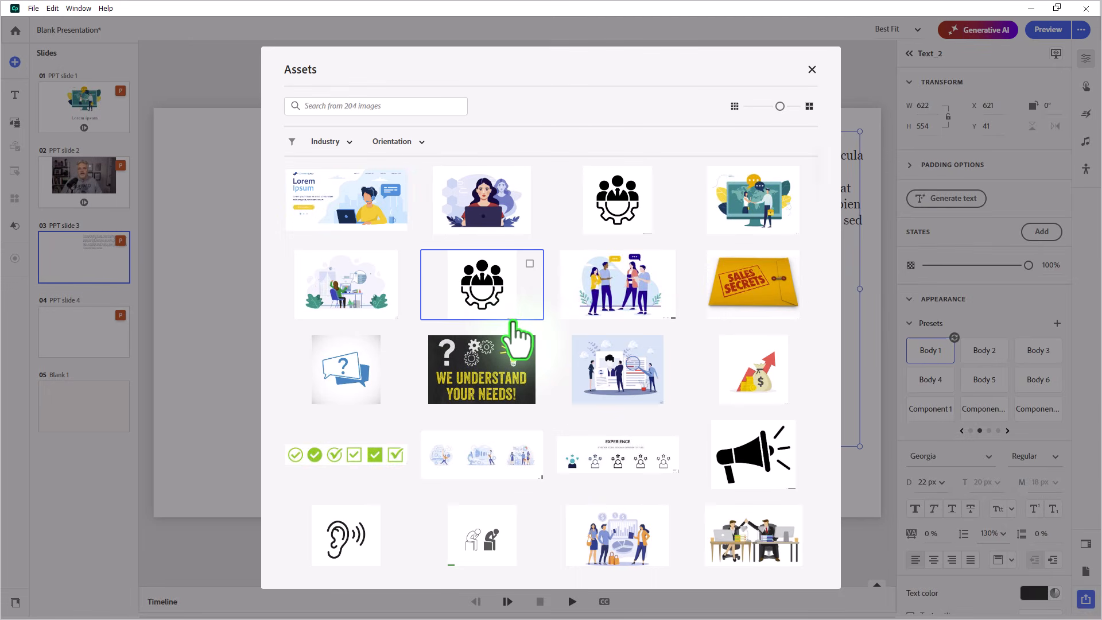
left_click(619, 293)
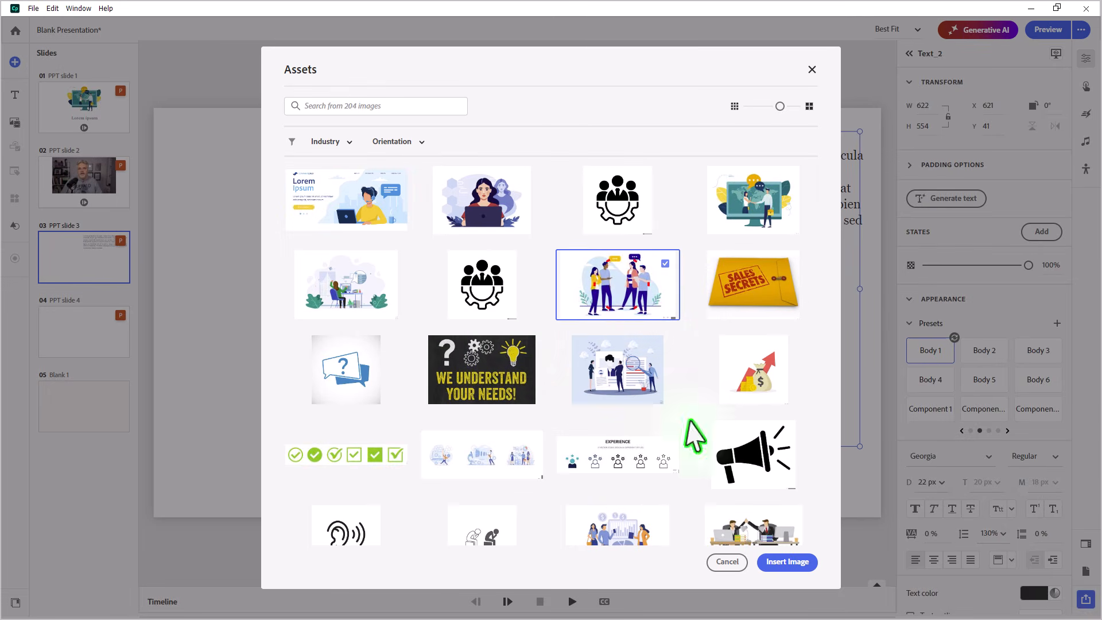
left_click(786, 563)
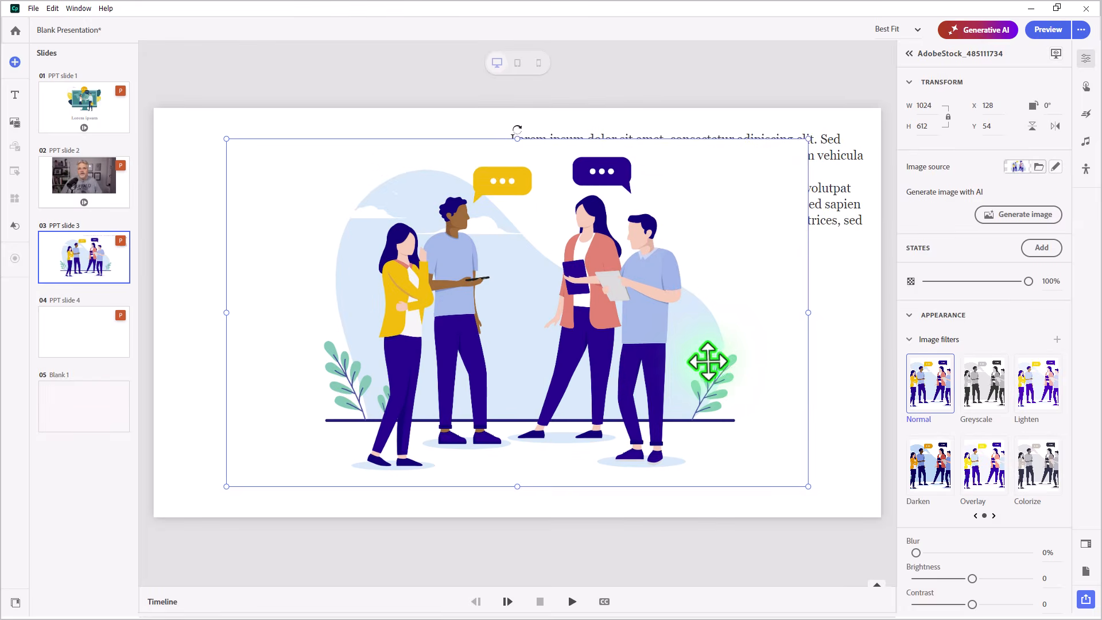
Move the people image to about X 34, Y 31 and shrink it to about 566 by 338 px beside the paragraph
left_click_drag(707, 362, 654, 348)
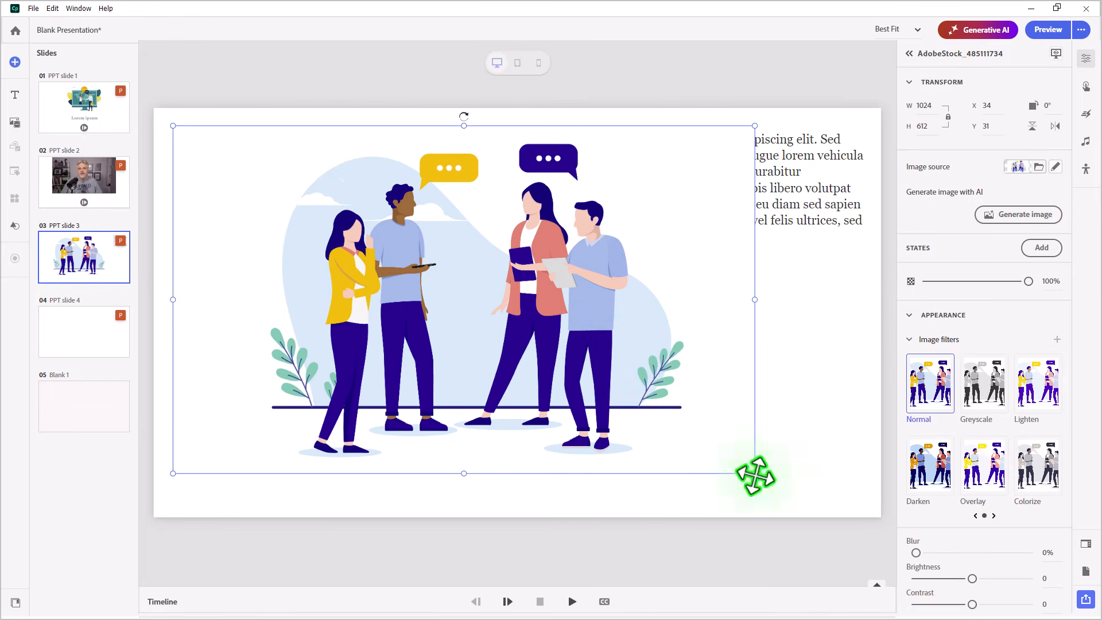
left_click_drag(754, 473, 493, 360)
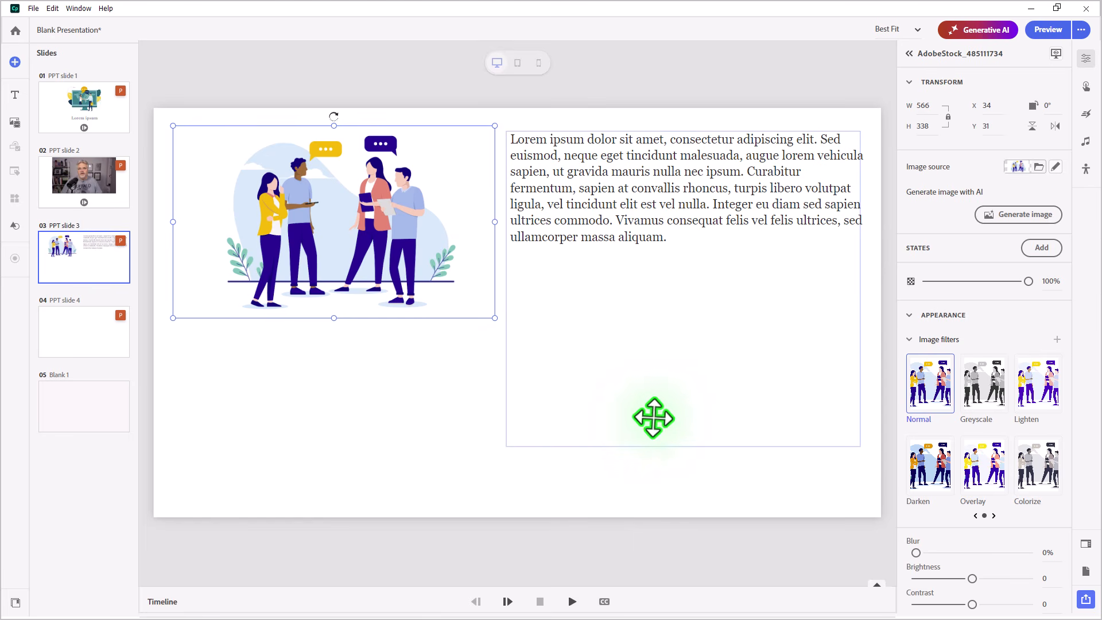
left_click(552, 346)
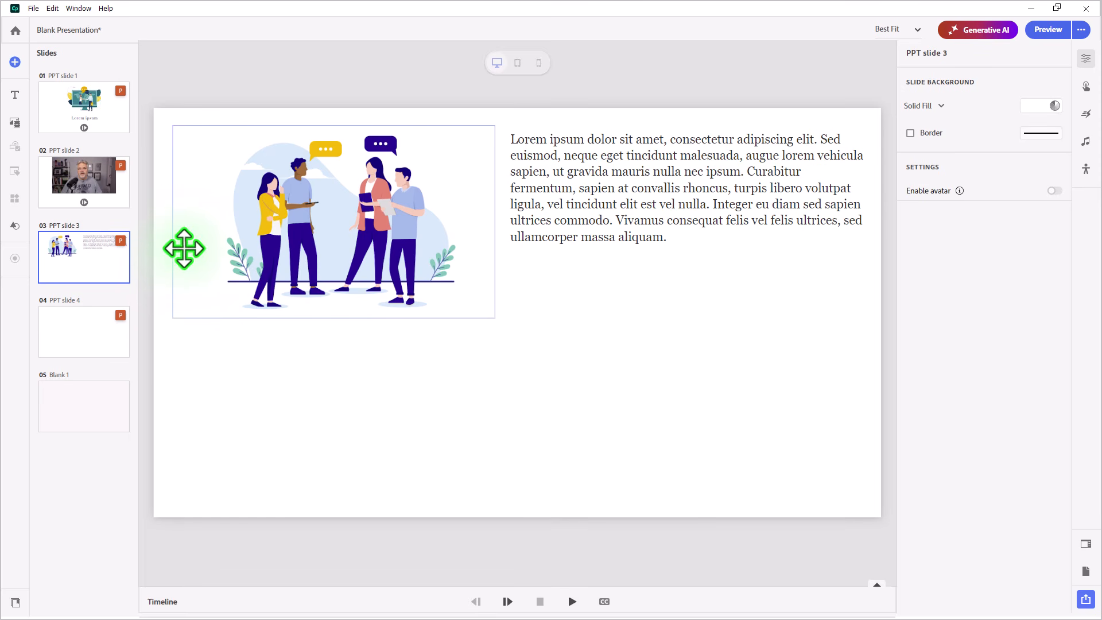
Add an 84 by 70 px oval callout at about X 103, Y 36, with its tail pointing at the woman in yellow
left_click(16, 225)
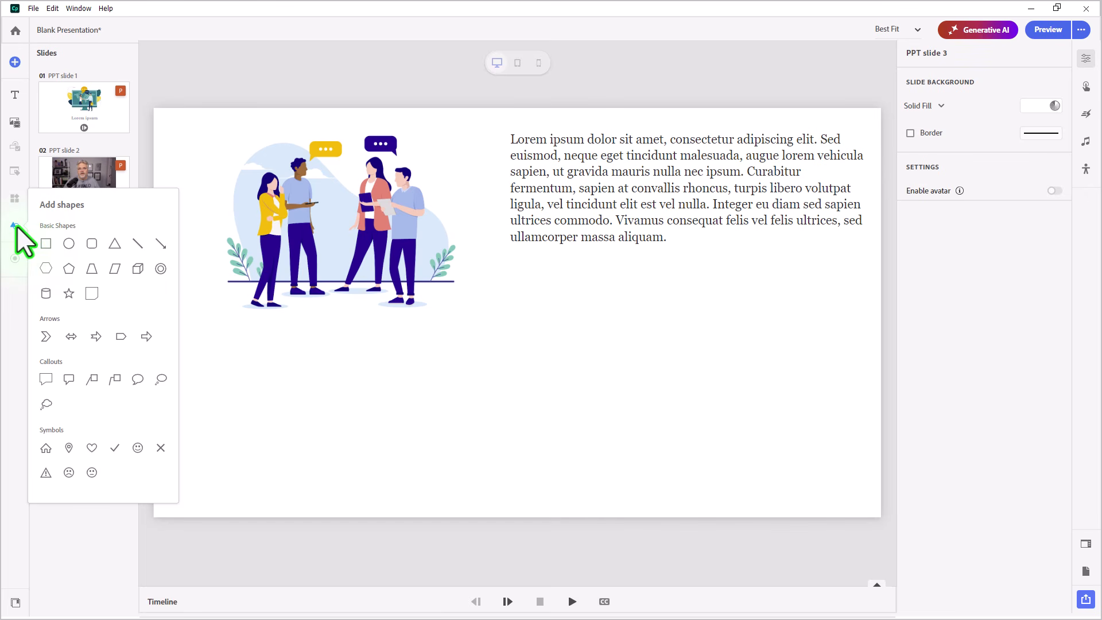
left_click(16, 225)
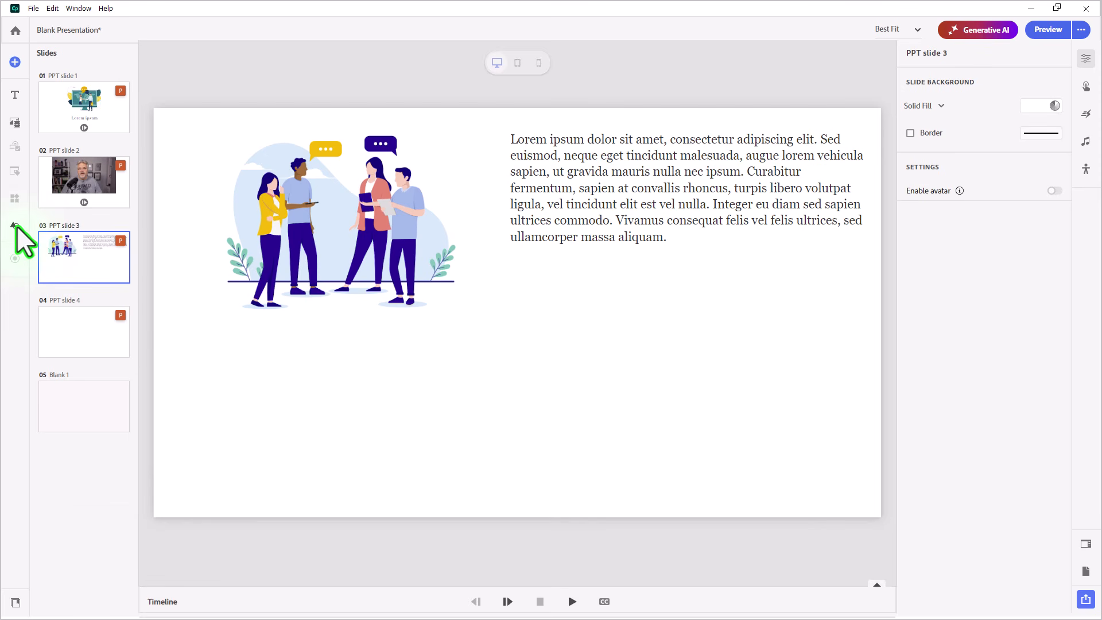
left_click(16, 225)
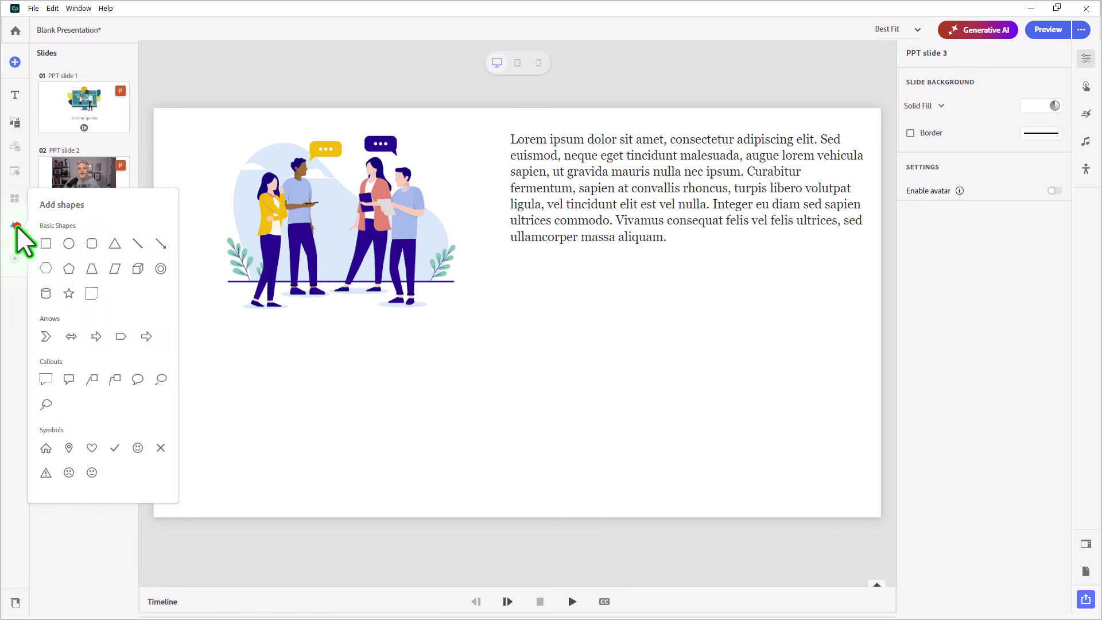
left_click(135, 378)
mouse_move(278, 354)
left_mouse_down()
mouse_move(369, 419)
mouse_move(290, 152)
left_mouse_up()
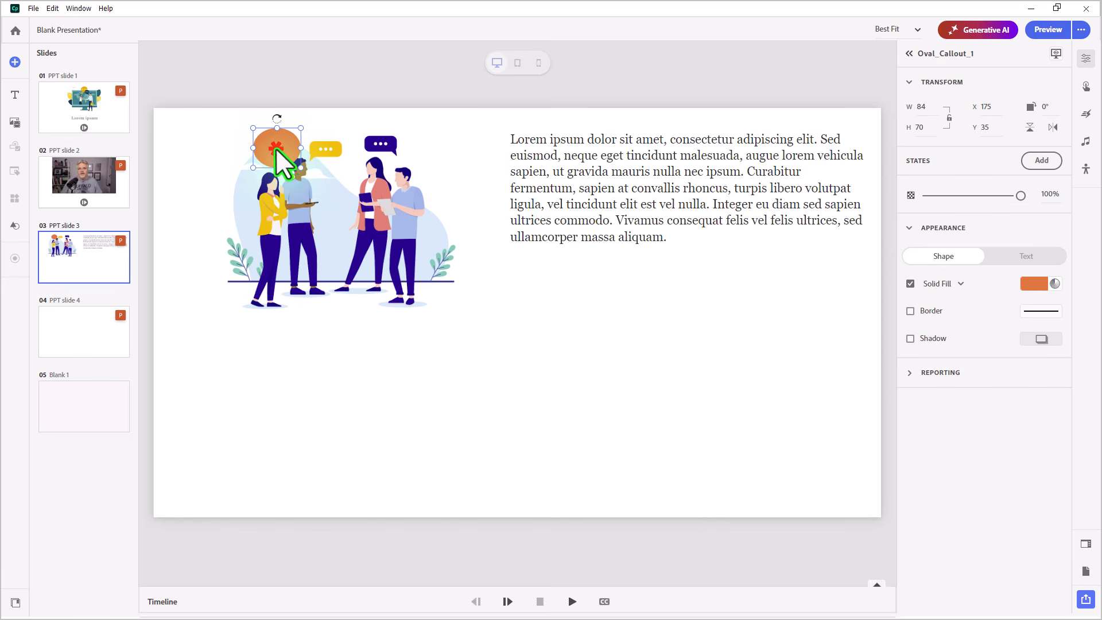
left_click_drag(256, 148, 232, 149)
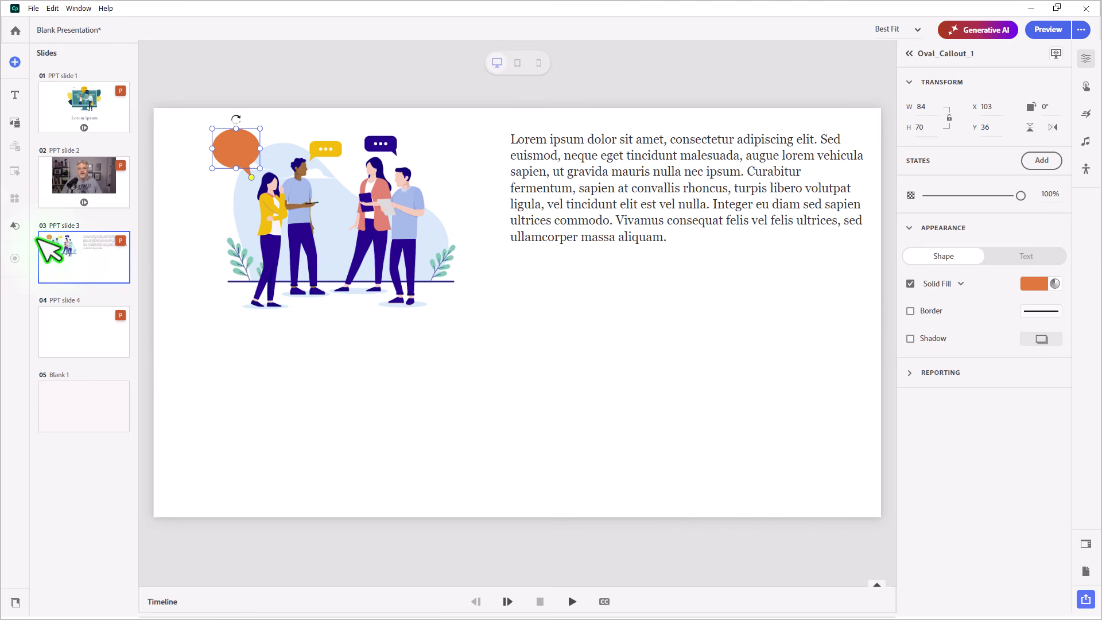
Add a second 84 by 70 px oval callout at about X 463, Y 35, with its tail pointing at the man farthest right
left_click(16, 226)
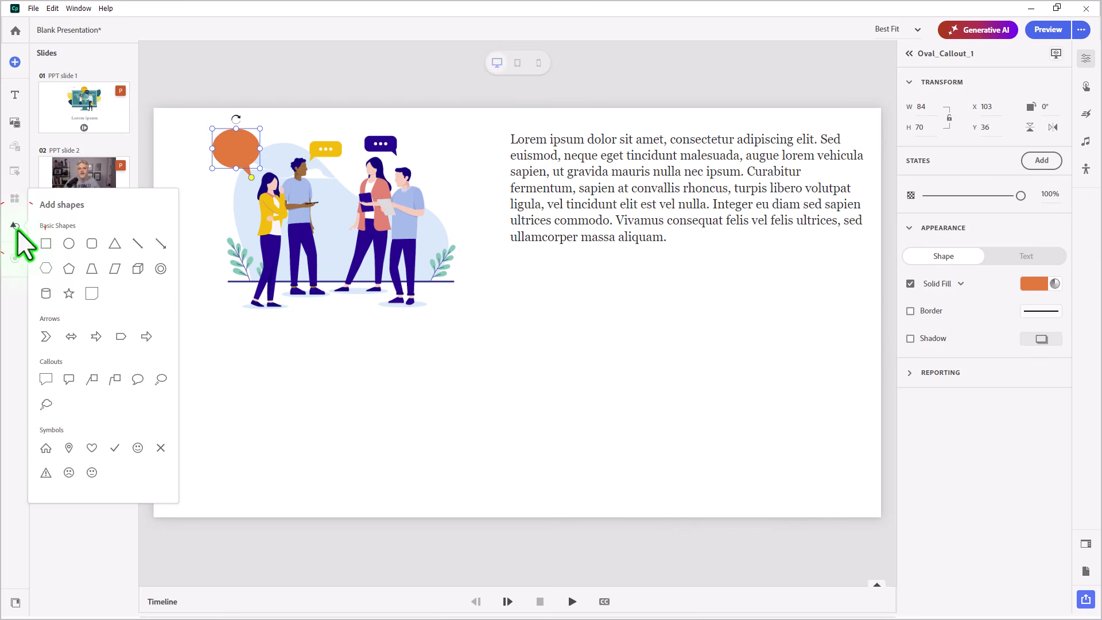
left_click(17, 227)
left_click(19, 221)
left_click(140, 380)
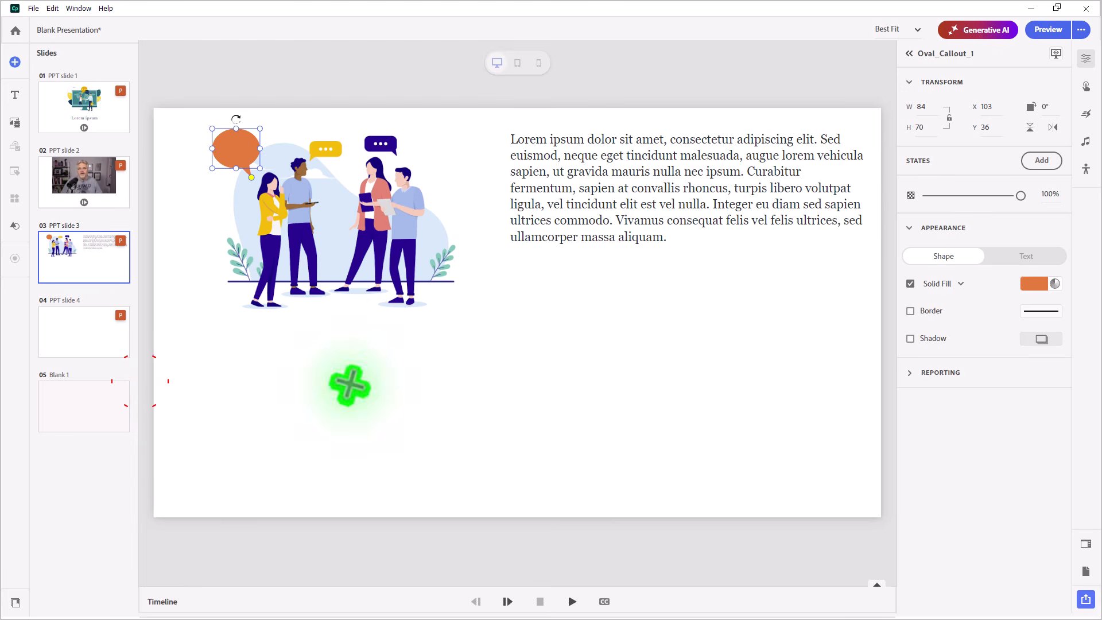
left_click(366, 381)
left_click_drag(366, 381, 448, 139)
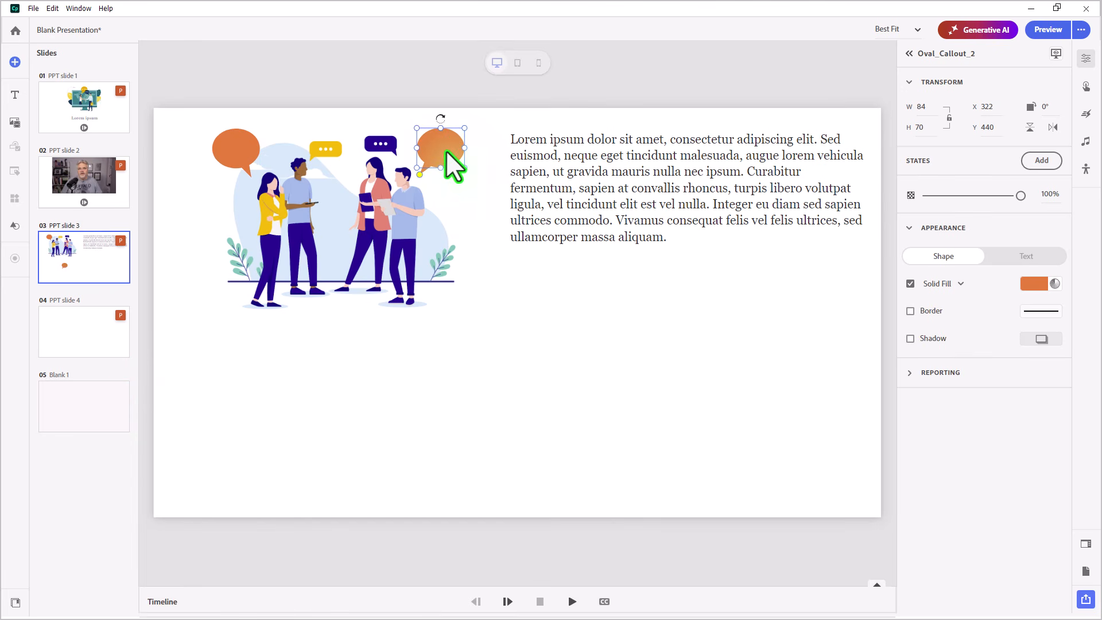
Change the solid fill of the second oval callout to yellow
left_click(1032, 284)
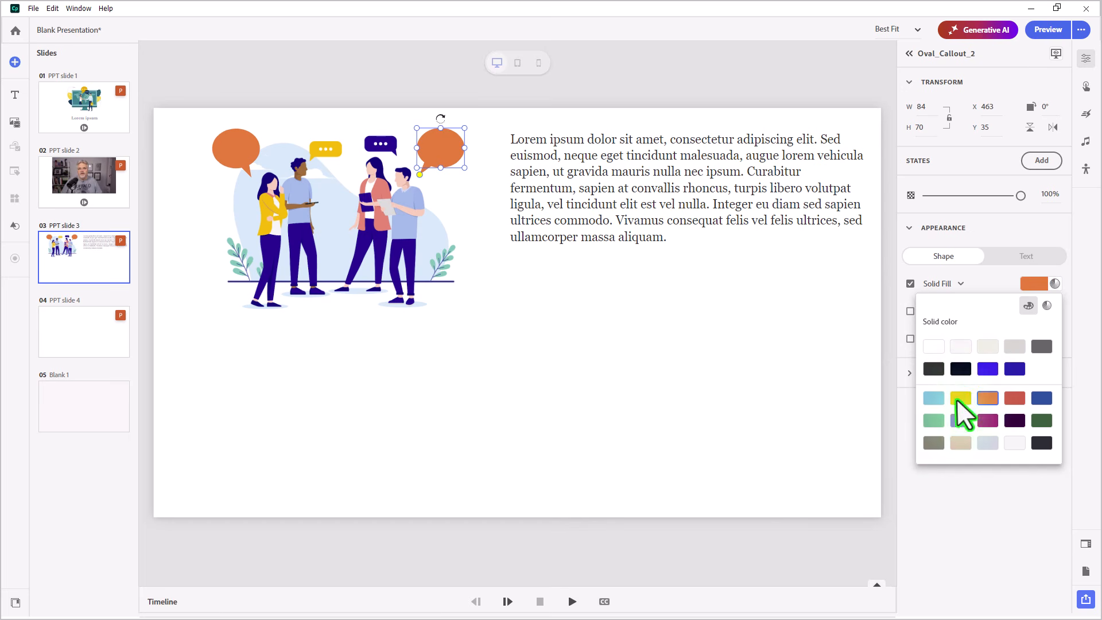
left_click(960, 398)
left_click(391, 422)
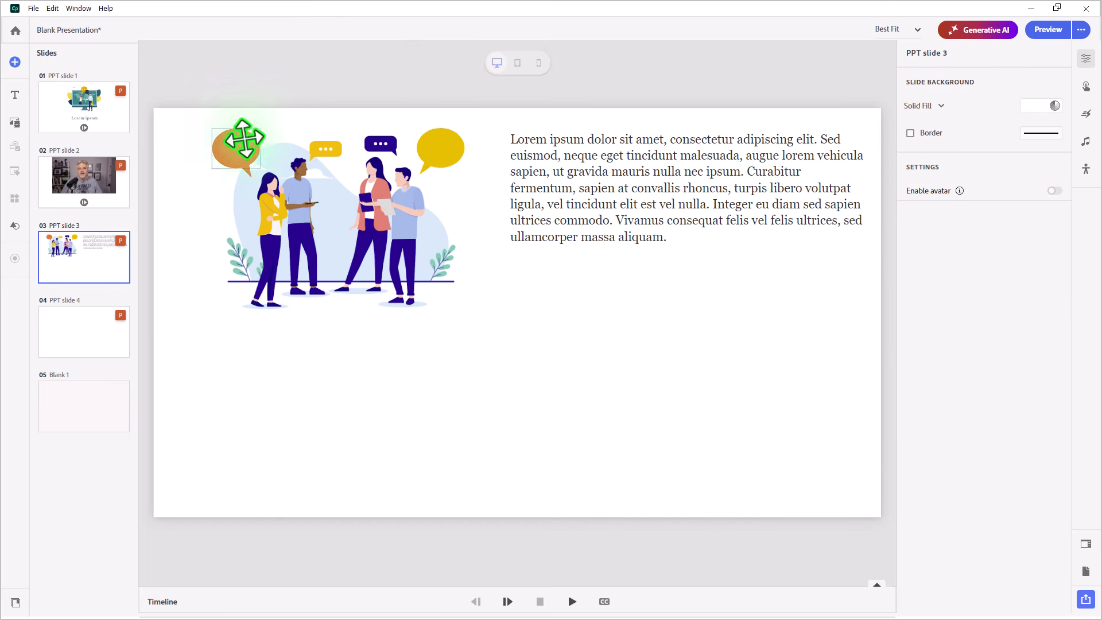
Extend PPT slide 3 to 6.9 s and time the orange callout to appear at 2 s for 3 s
left_click(392, 602)
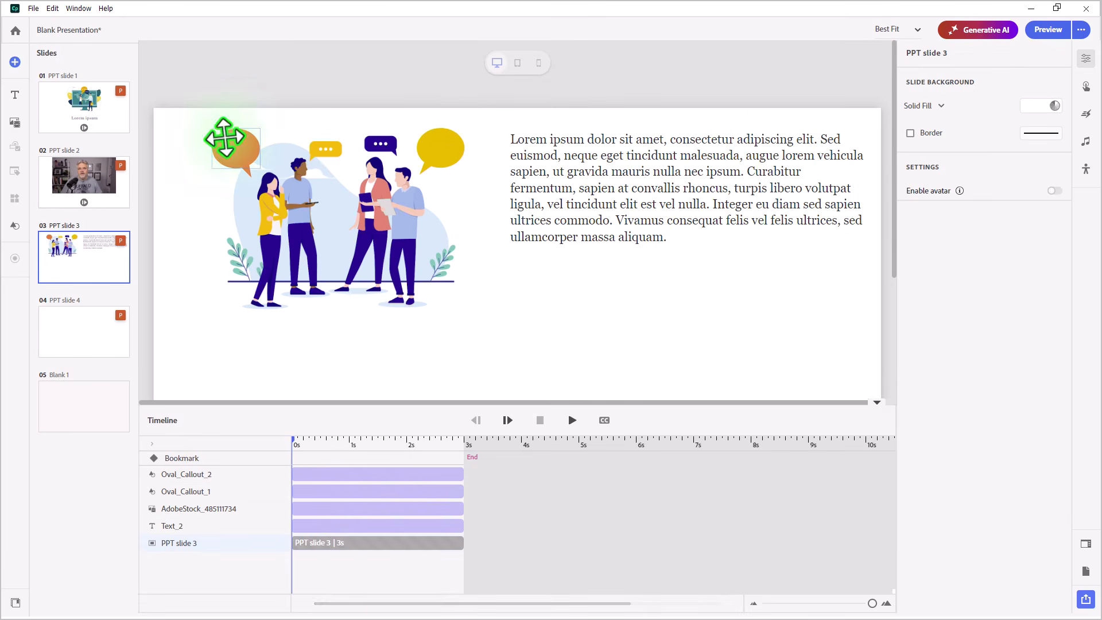
left_click(225, 141)
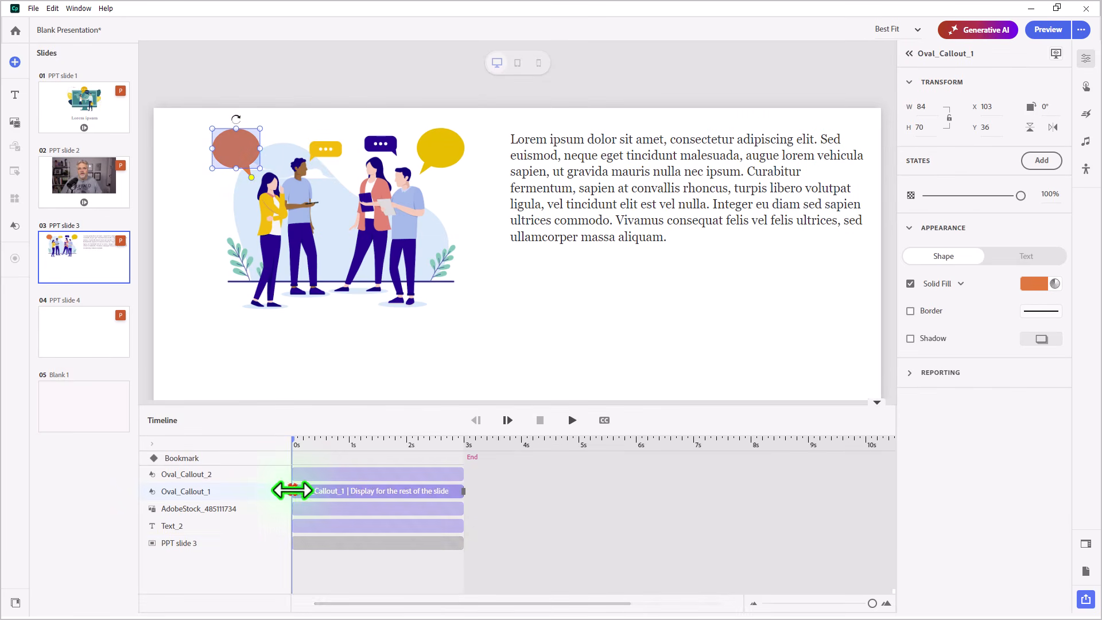
left_click_drag(293, 490, 410, 491)
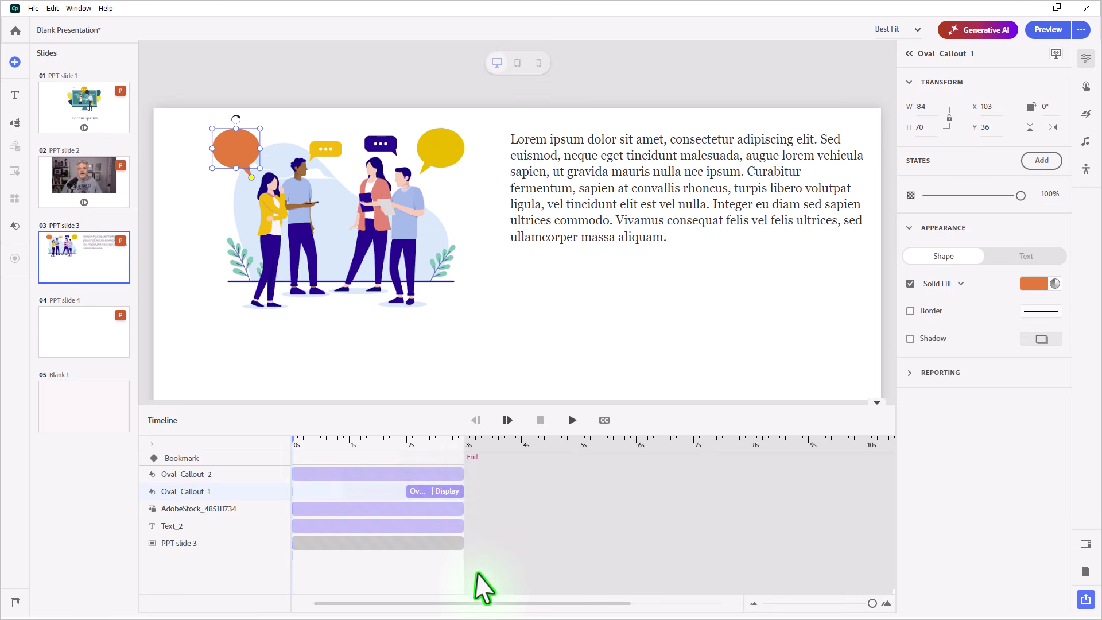
left_click_drag(462, 544, 686, 546)
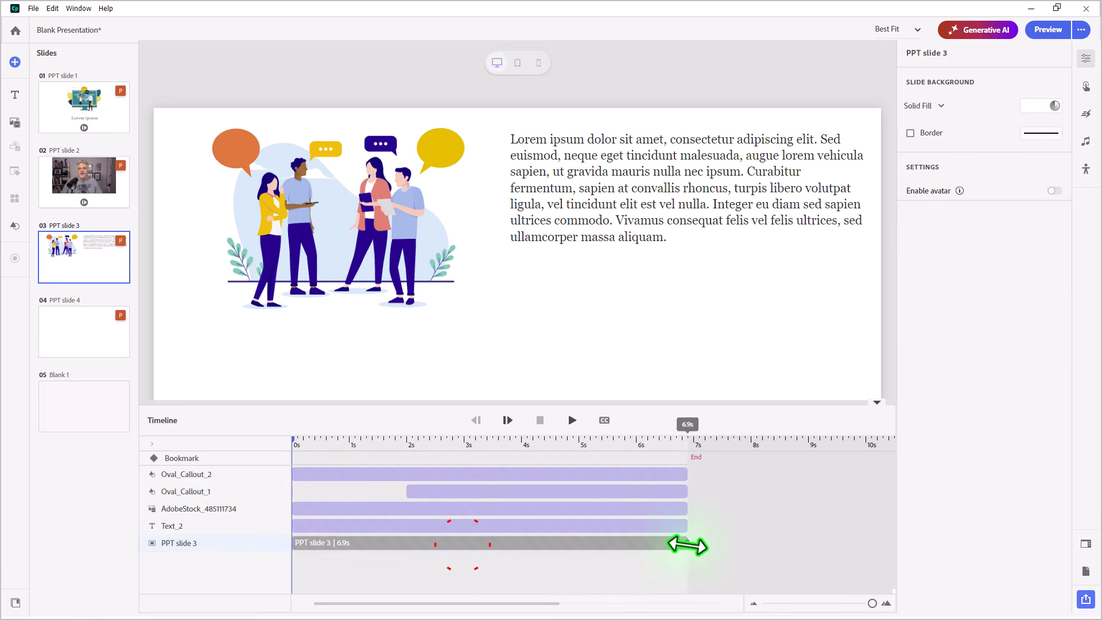
left_click_drag(684, 494, 575, 483)
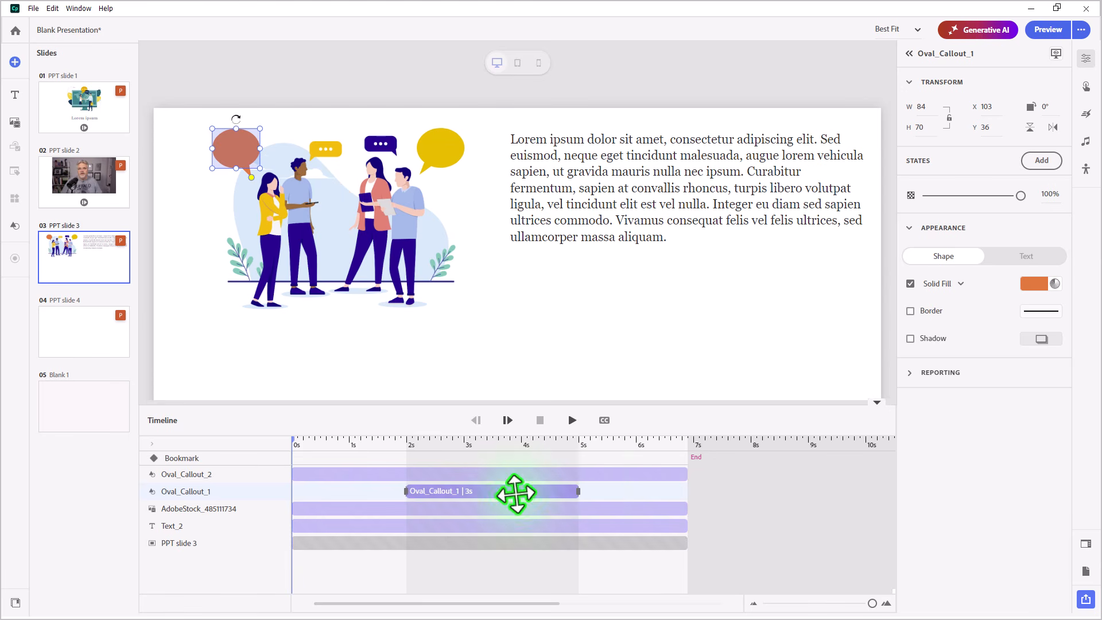
Start the yellow callout at 5 s for the rest of the slide and extend PPT slide 3 to 8.3 s
left_click(578, 442)
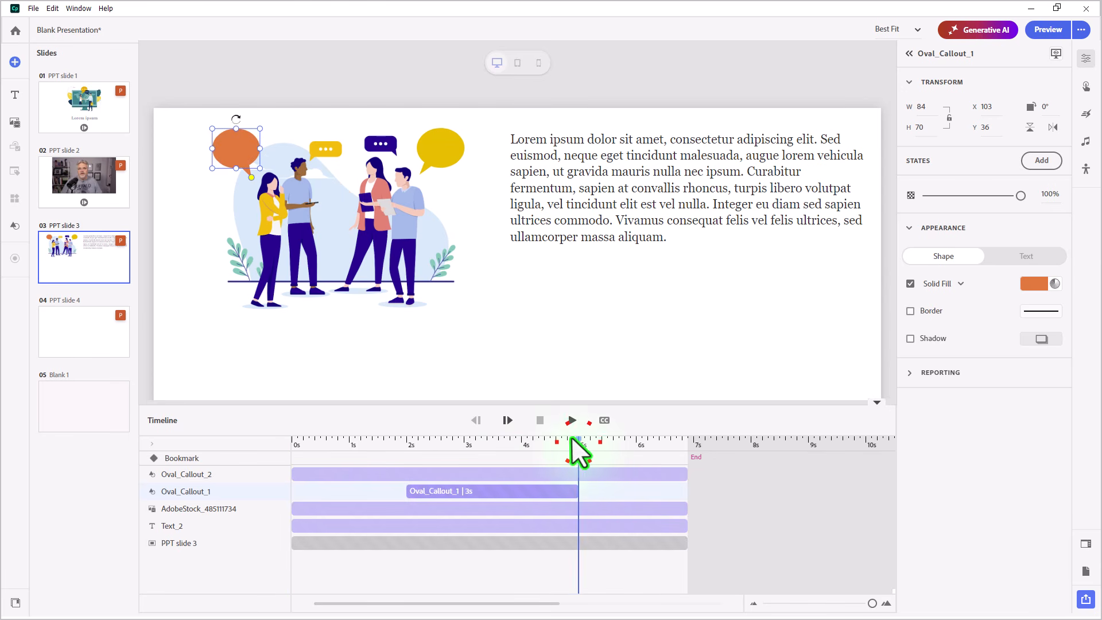
left_click(440, 155)
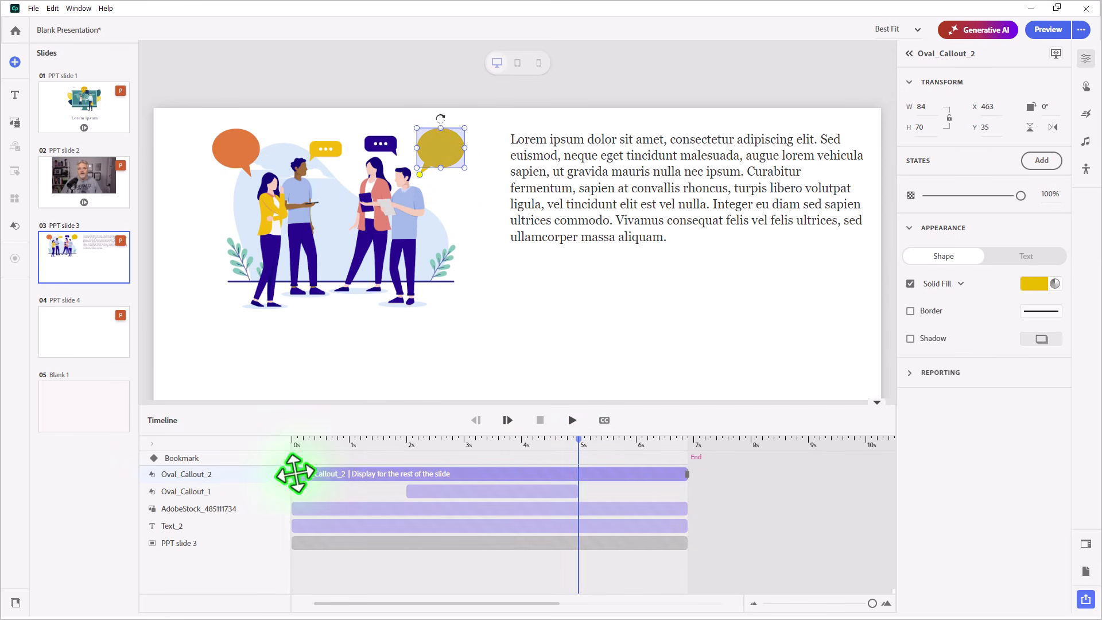
left_click_drag(292, 474, 577, 473)
left_click_drag(691, 543, 768, 543)
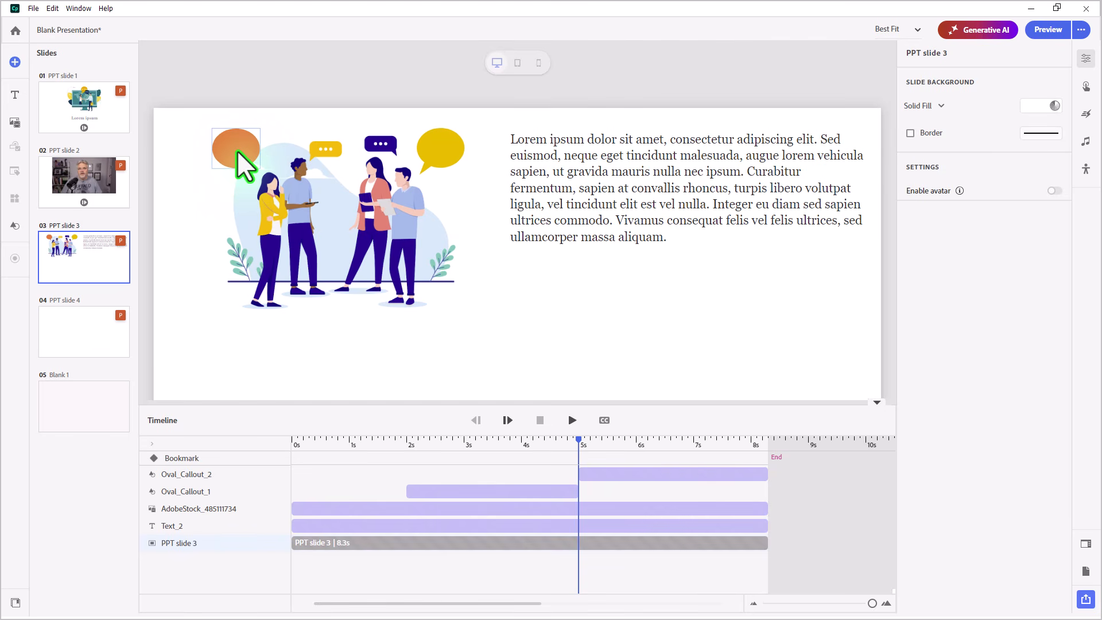
Copy the step-forward icon from PPT slide 2 to the same position on PPT slide 3
left_click(103, 179)
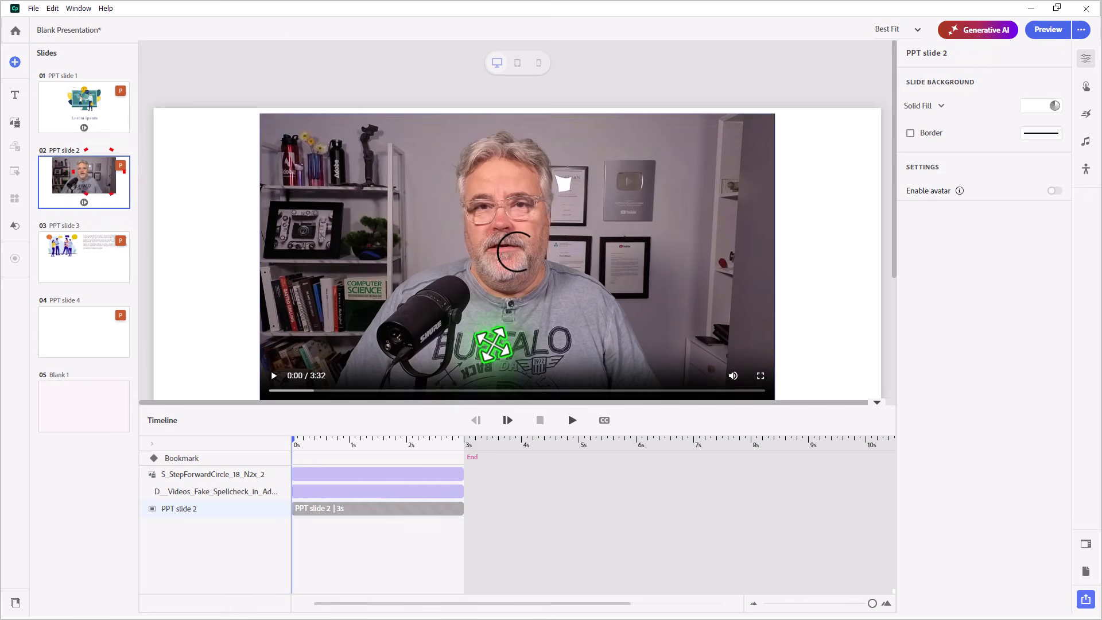
scroll(492, 343, "down", 3)
left_click(517, 302)
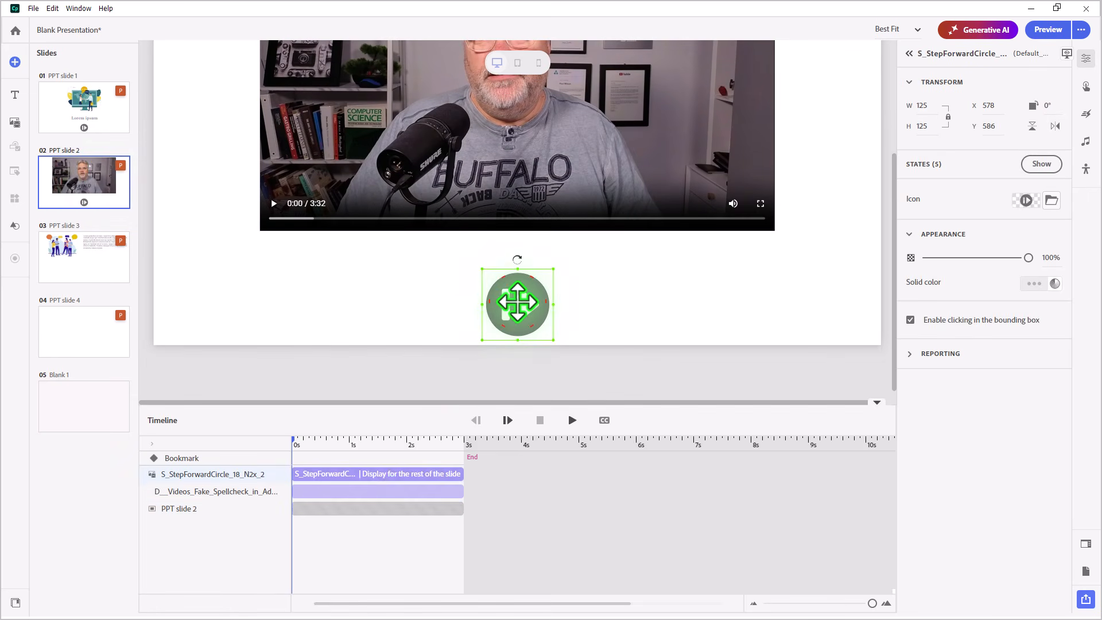
left_click(88, 272)
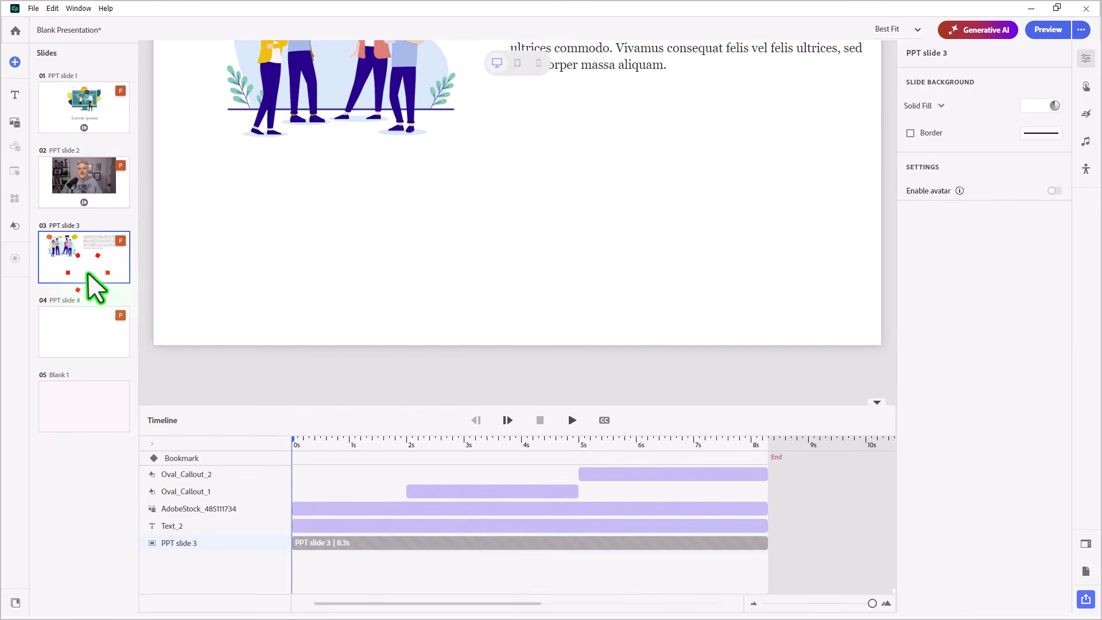
Preview the project starting from PPT slide 1 and advance to the video slide with the step-forward icon
left_click(86, 103)
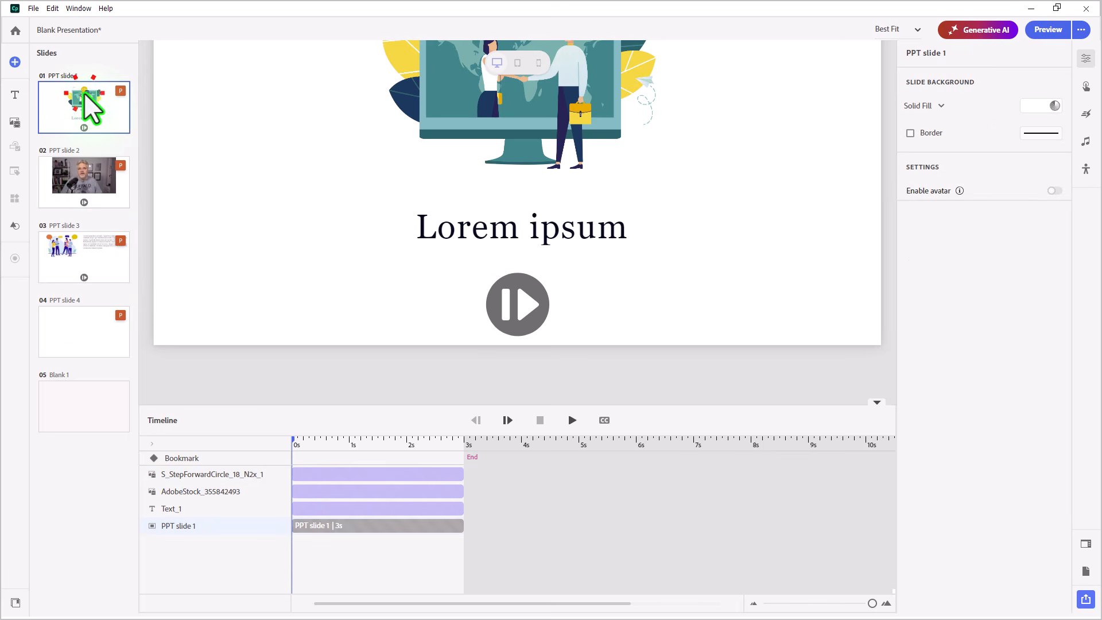
left_click(1054, 38)
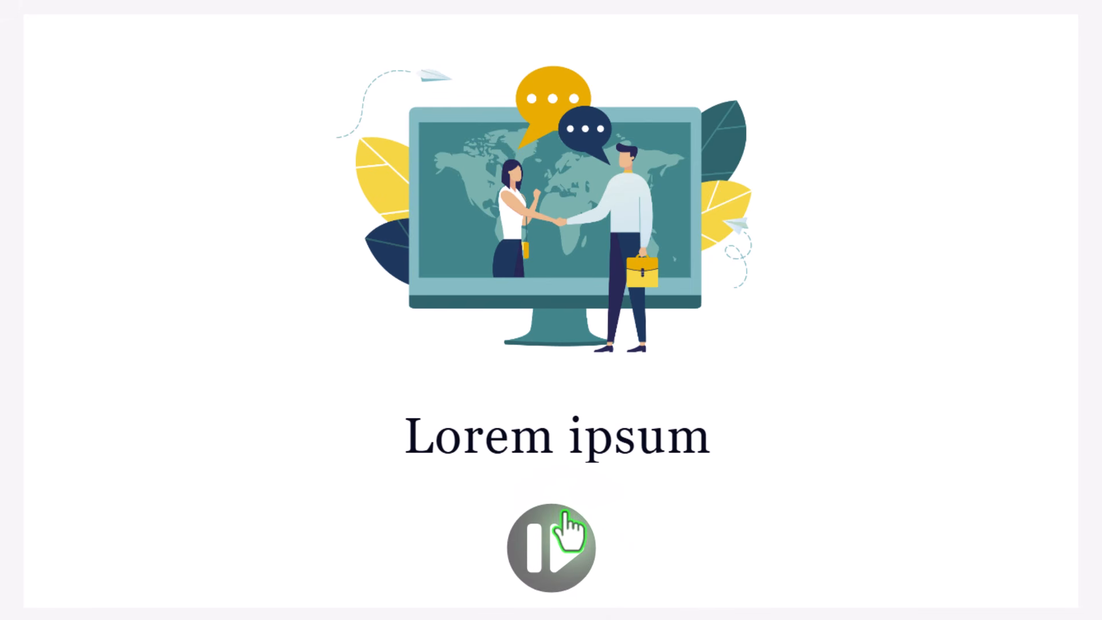
left_click(574, 541)
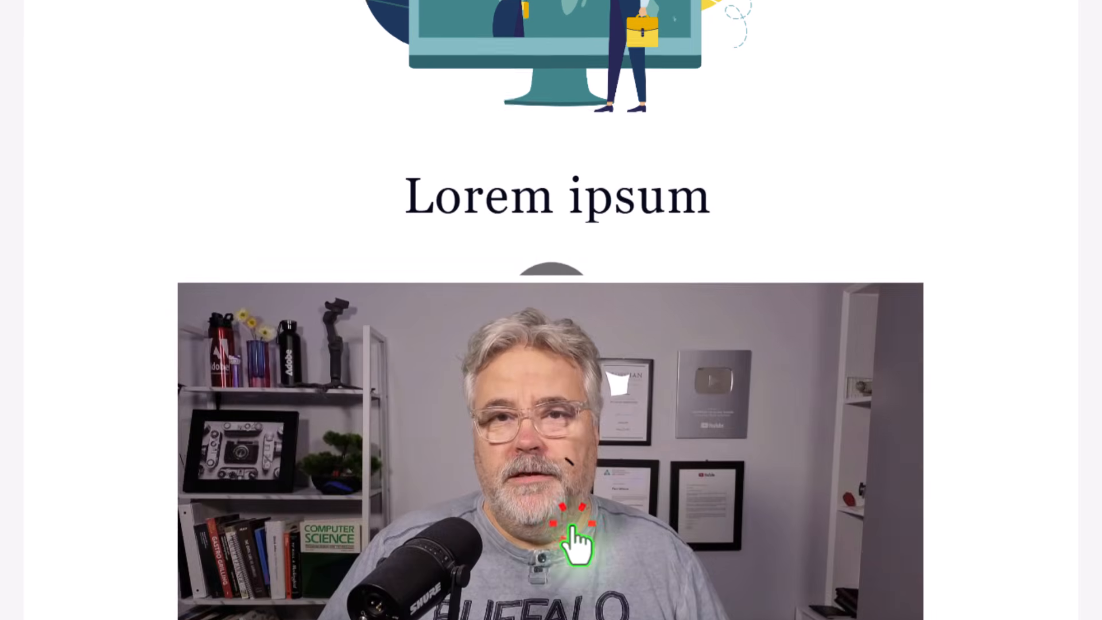